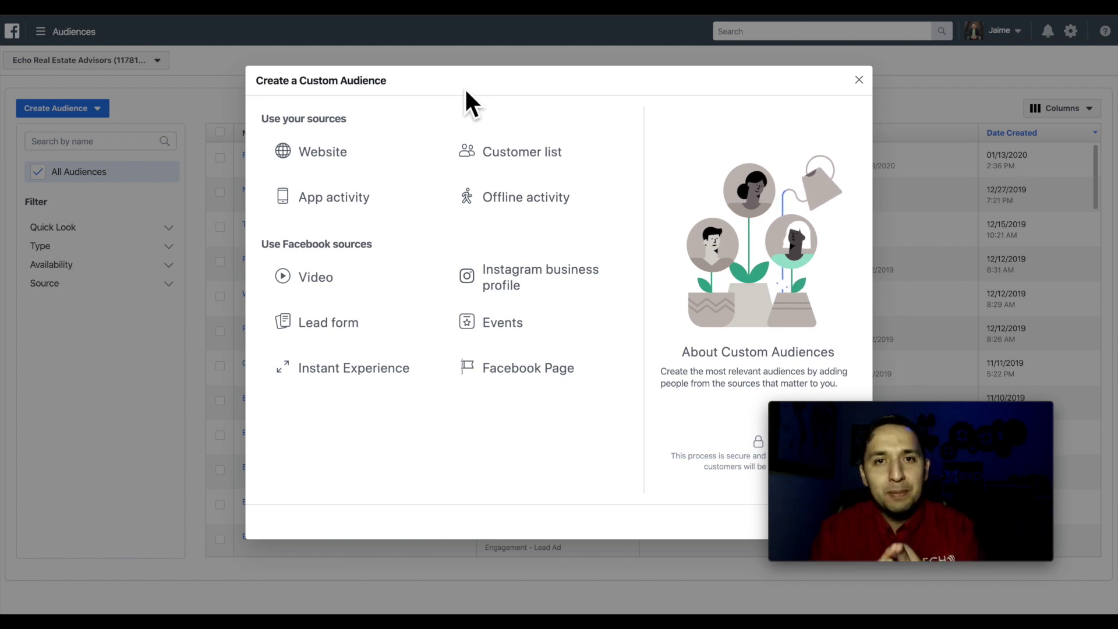
# Start a custom audience from a customer list, using a file that doesn't include LTV.
pyautogui.moveTo(294, 164)
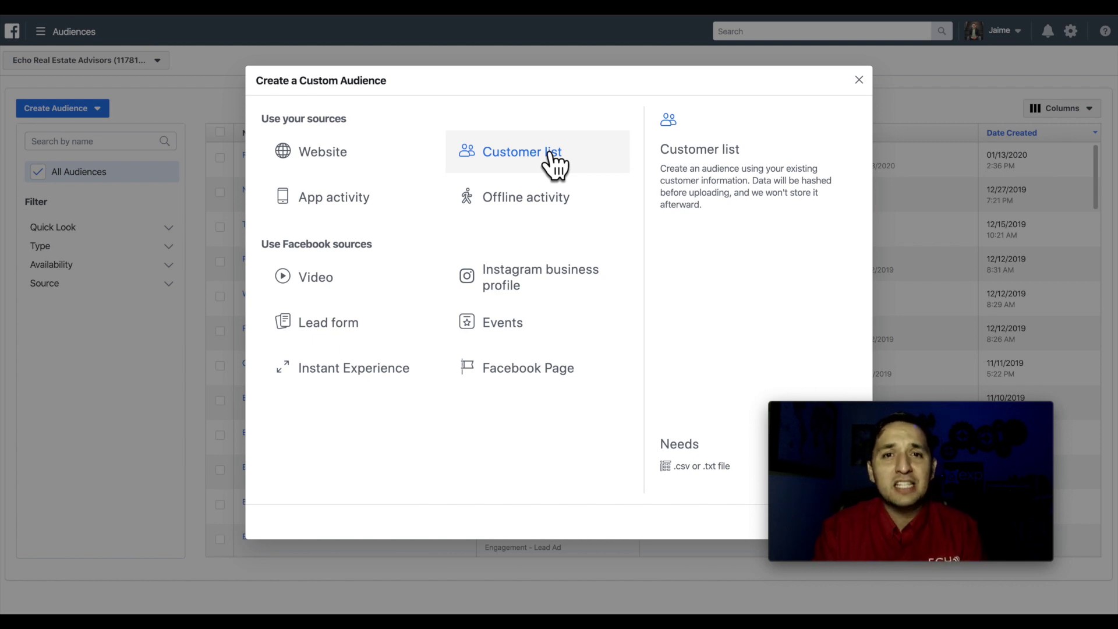
pyautogui.click(492, 163)
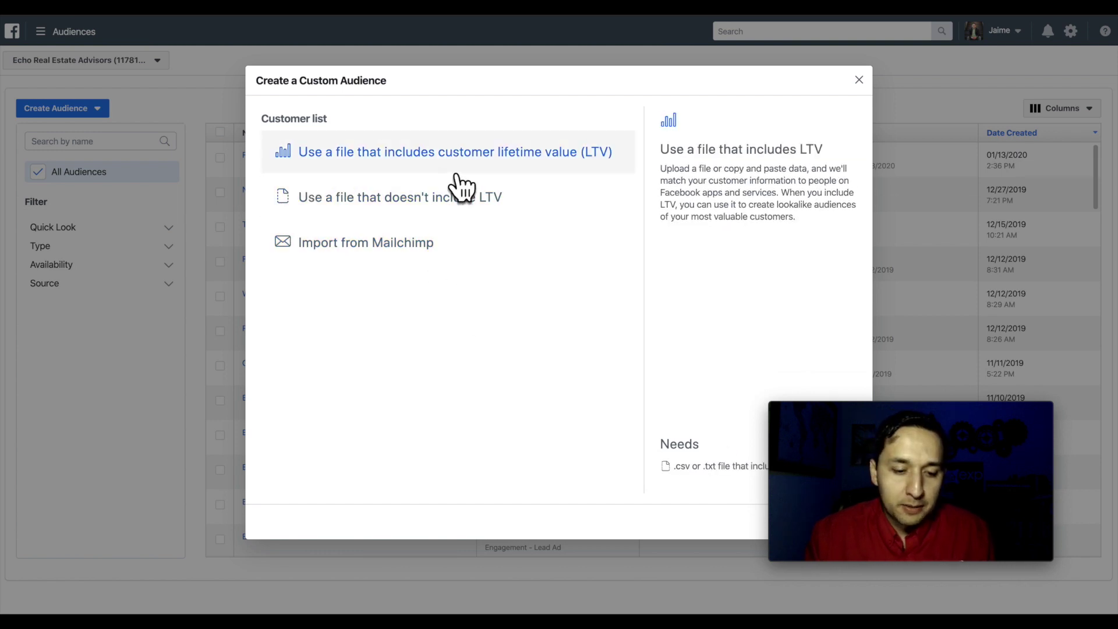
pyautogui.click(388, 199)
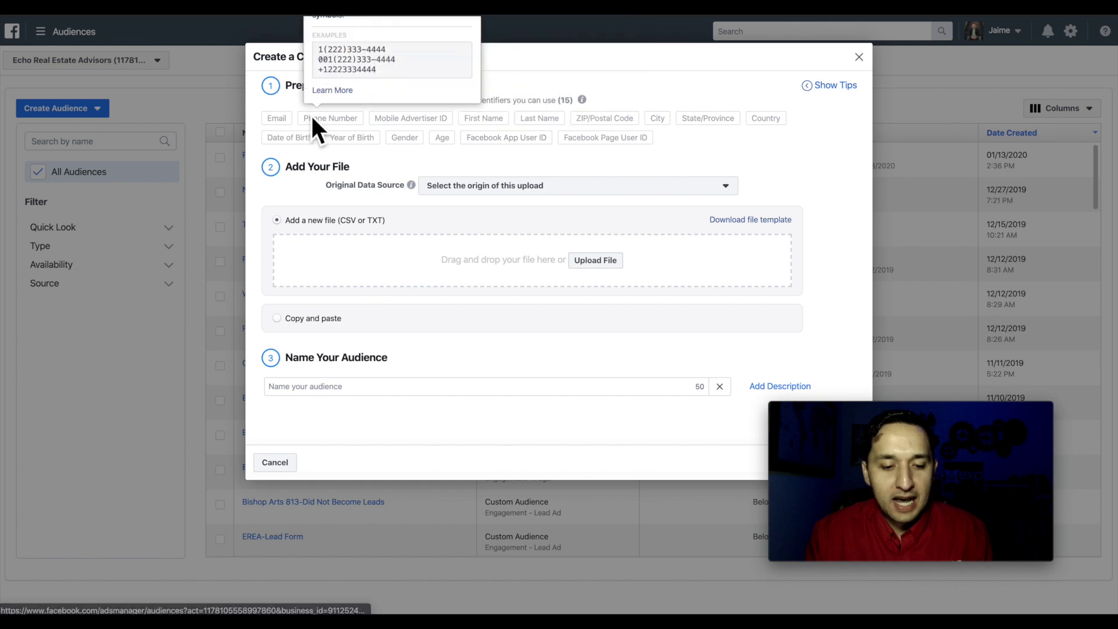
# Review the customer identifiers that can be used and set the original data source to Directly from customers.
pyautogui.moveTo(279, 122)
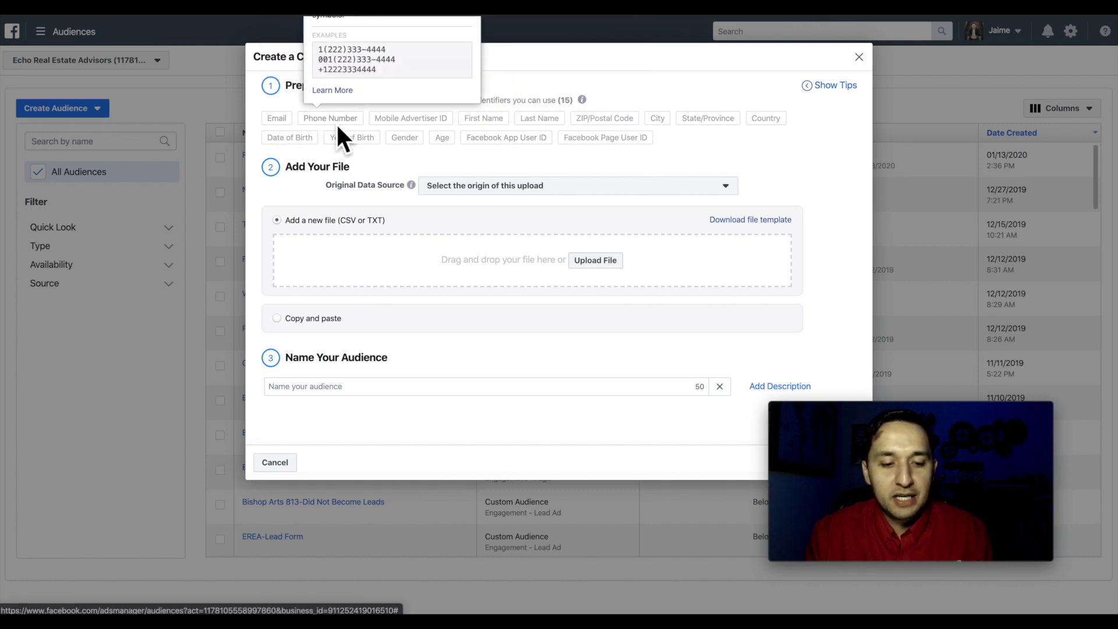
pyautogui.moveTo(414, 121)
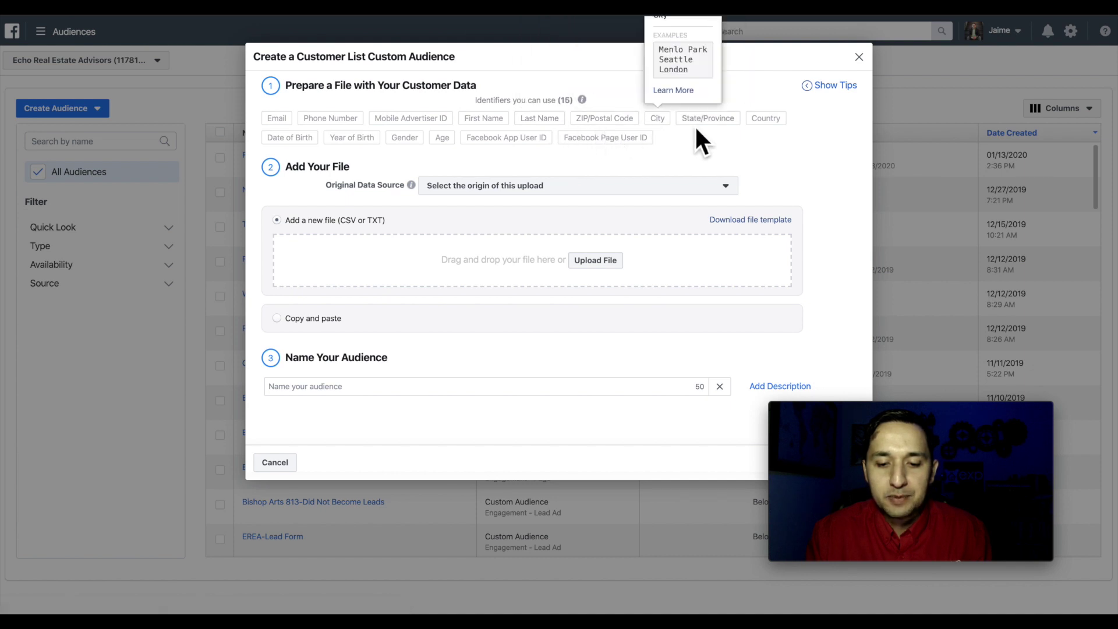
pyautogui.moveTo(309, 141)
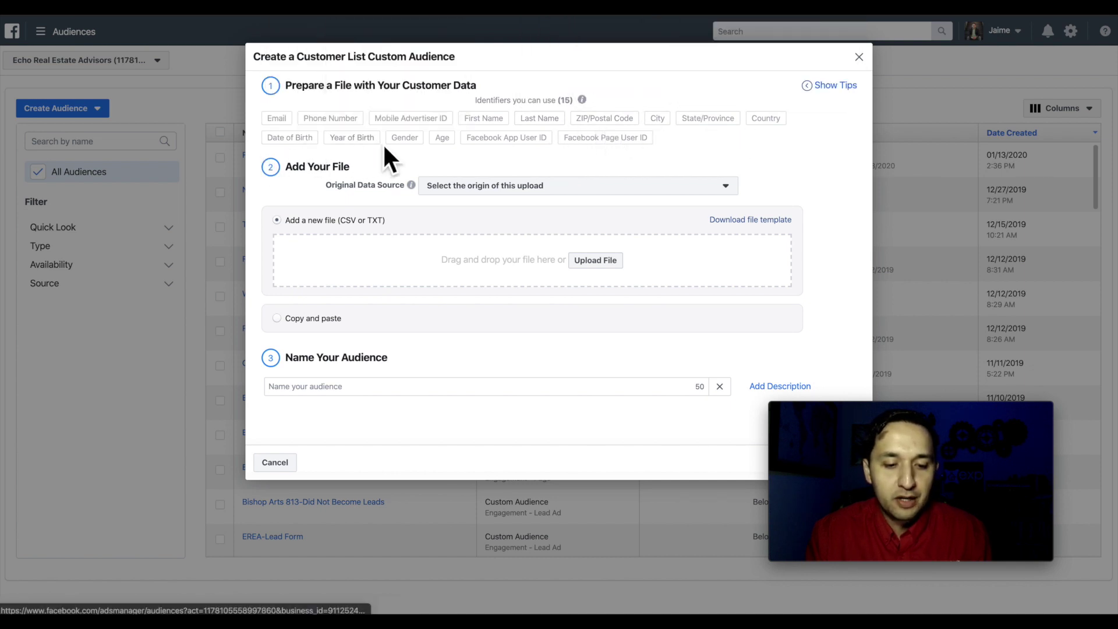
pyautogui.moveTo(406, 144)
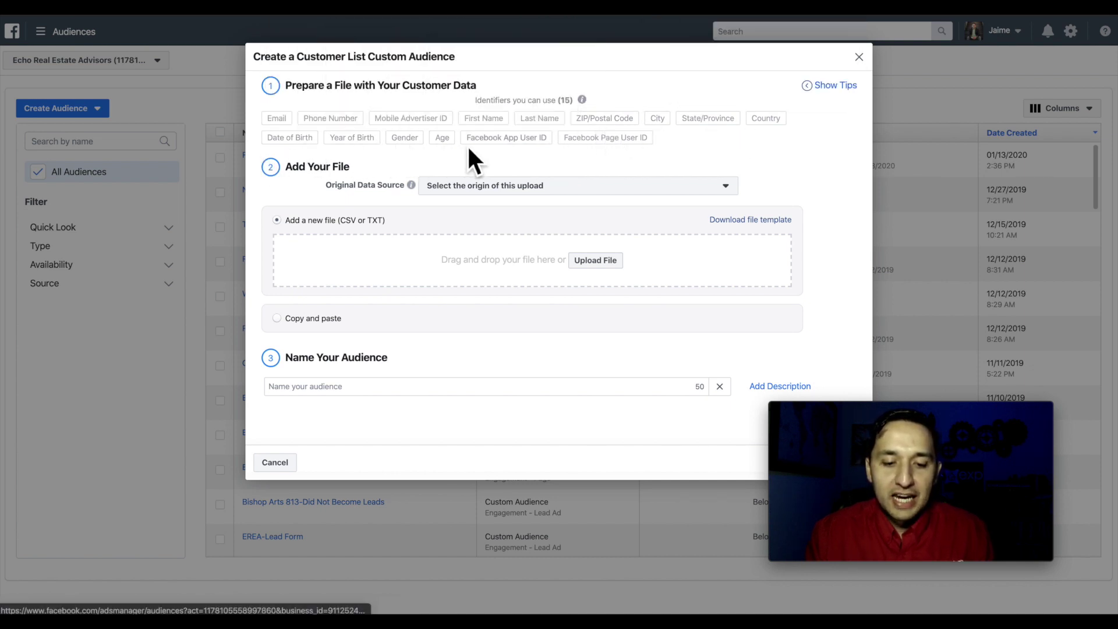
pyautogui.moveTo(586, 146)
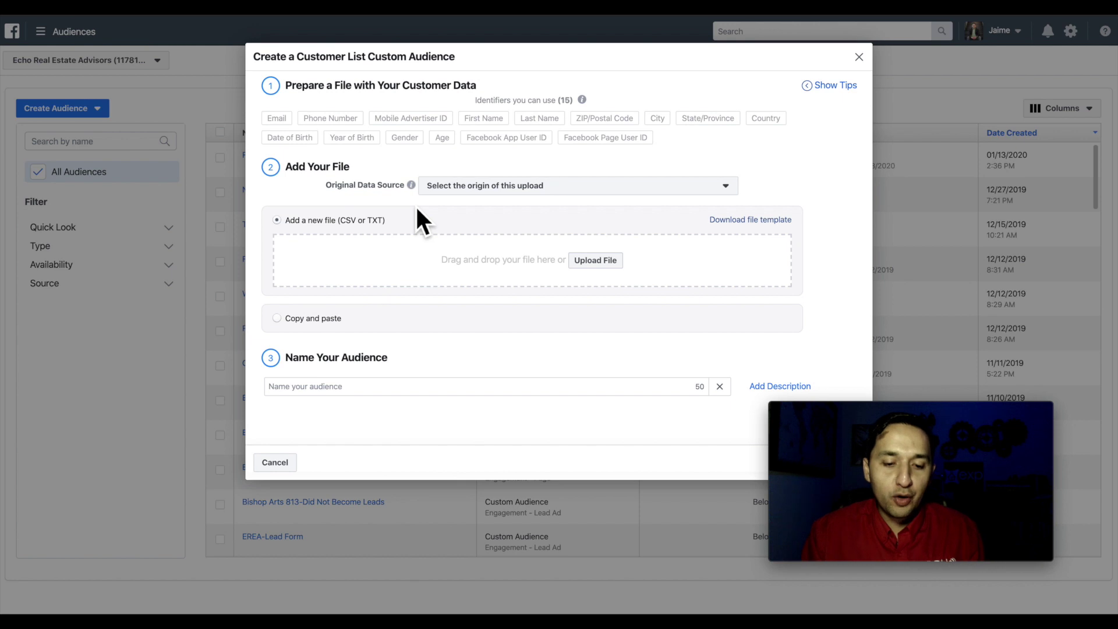
pyautogui.click(542, 187)
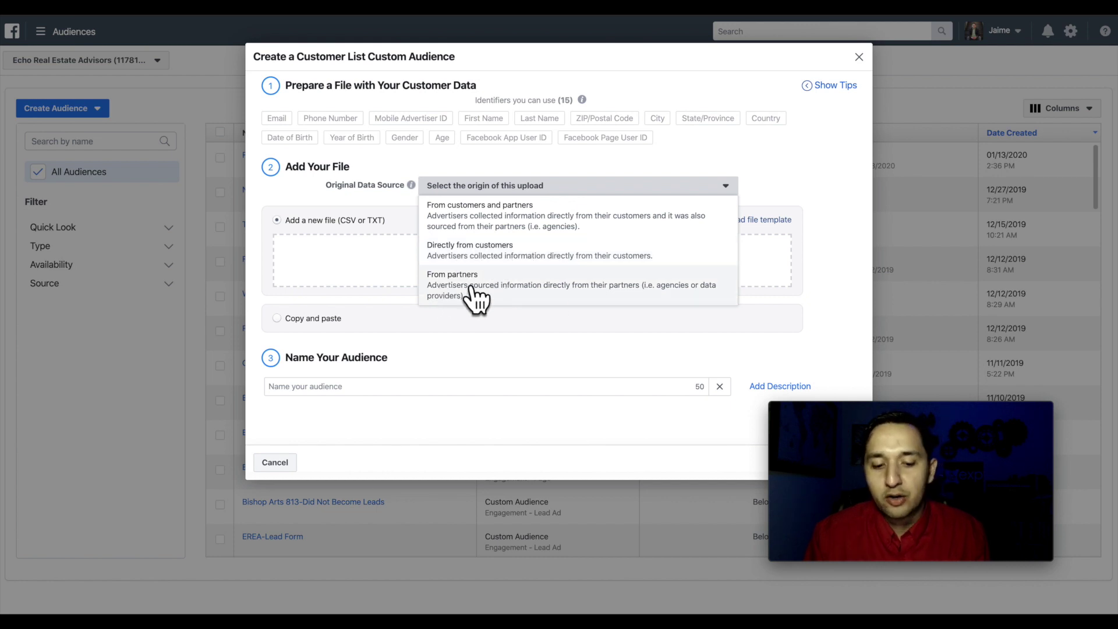
pyautogui.click(644, 257)
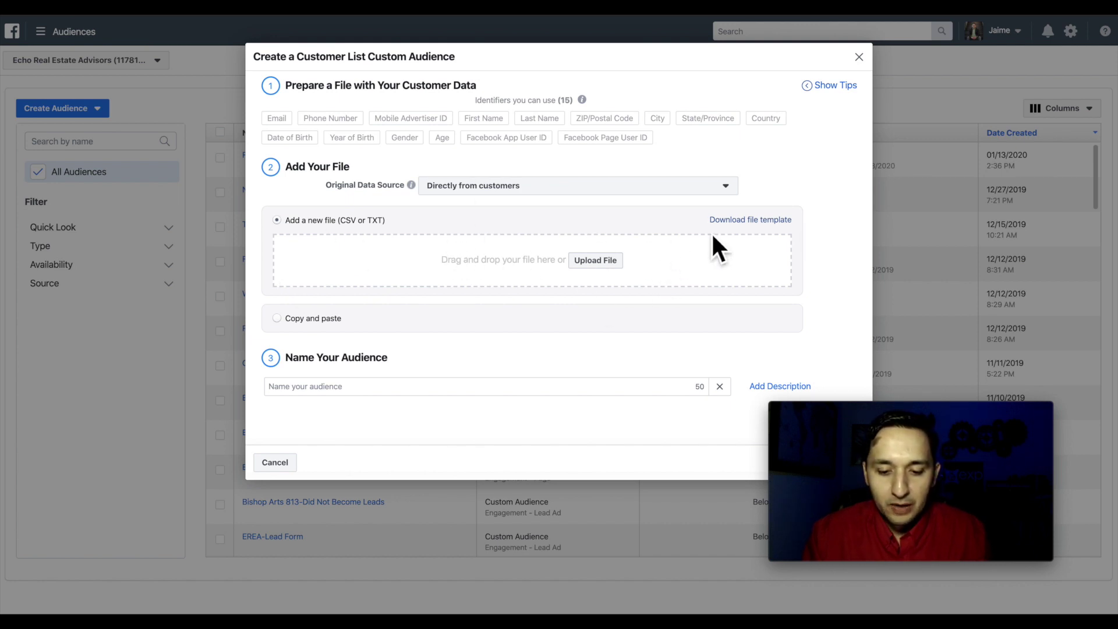
# Download the customer file template and open it to examine its example data columns.
pyautogui.click(723, 221)
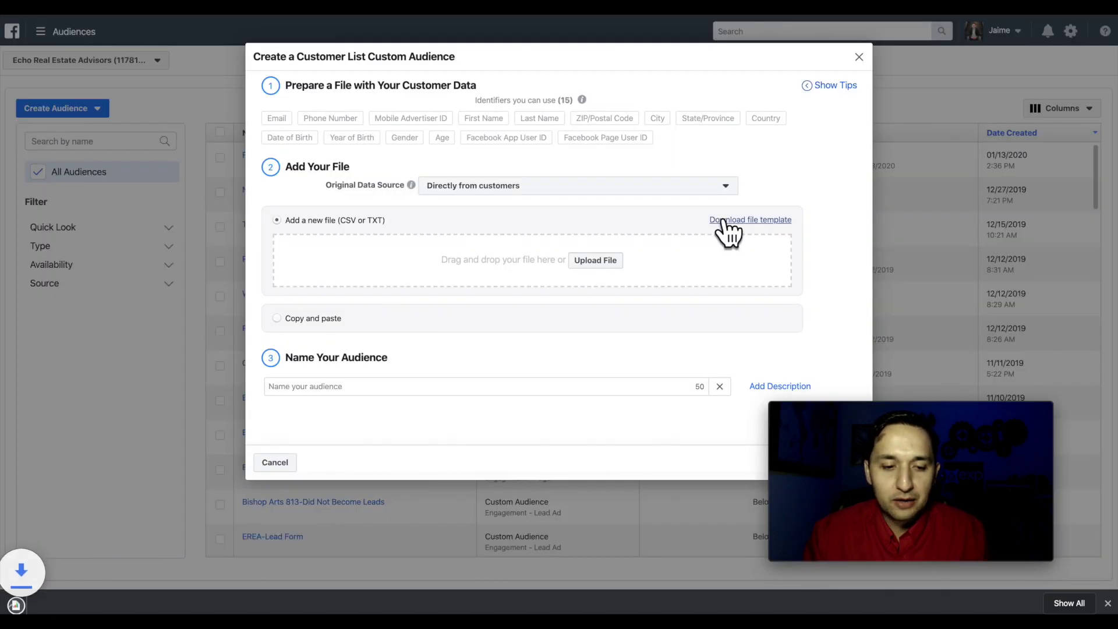
pyautogui.click(87, 606)
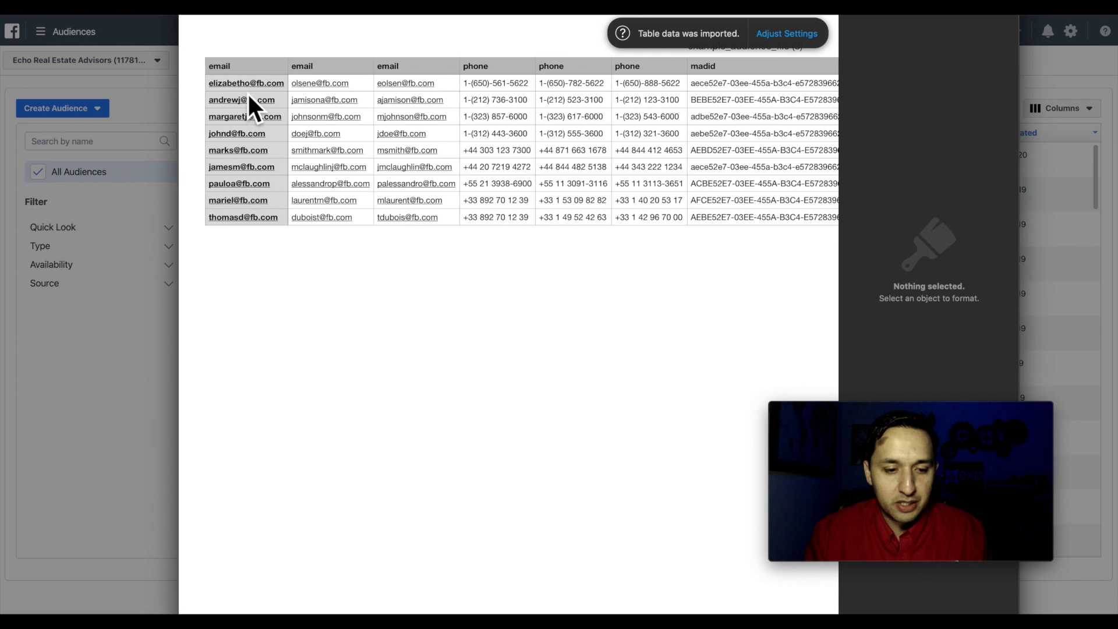
pyautogui.hscroll(2, 323, 63)
pyautogui.hscroll(5, 322, 61)
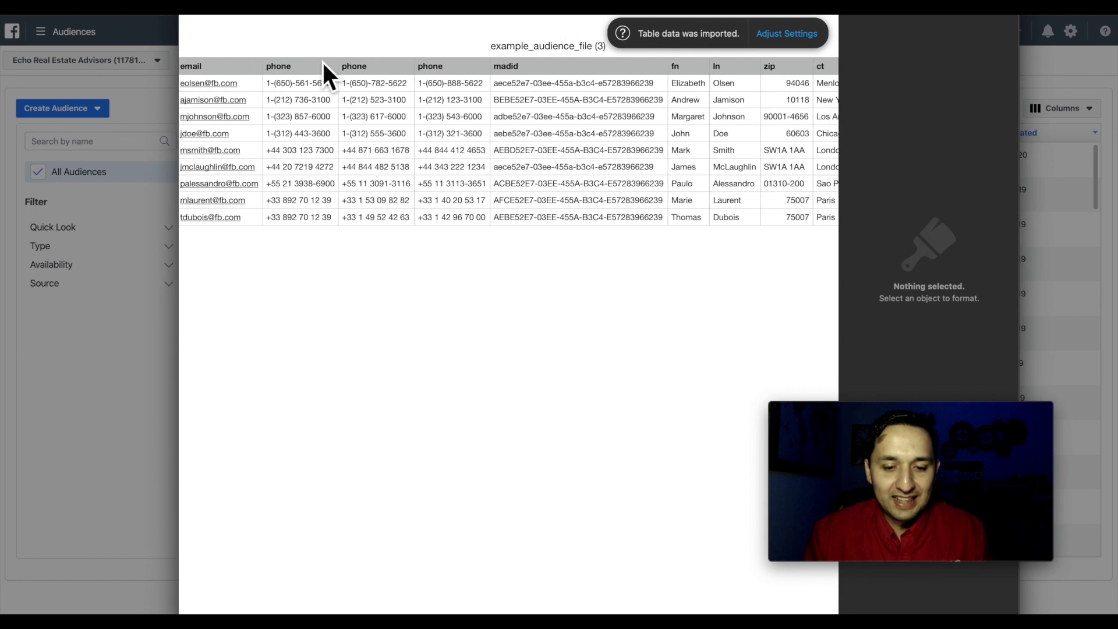
pyautogui.hscroll(5, 373, 76)
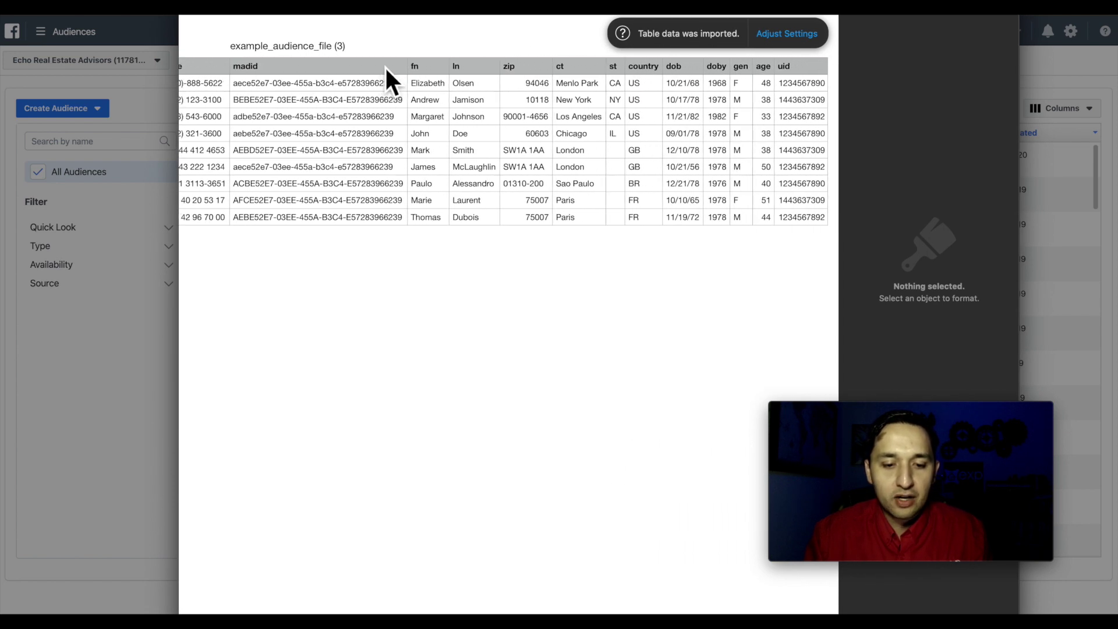
pyautogui.hscroll(1, 378, 68)
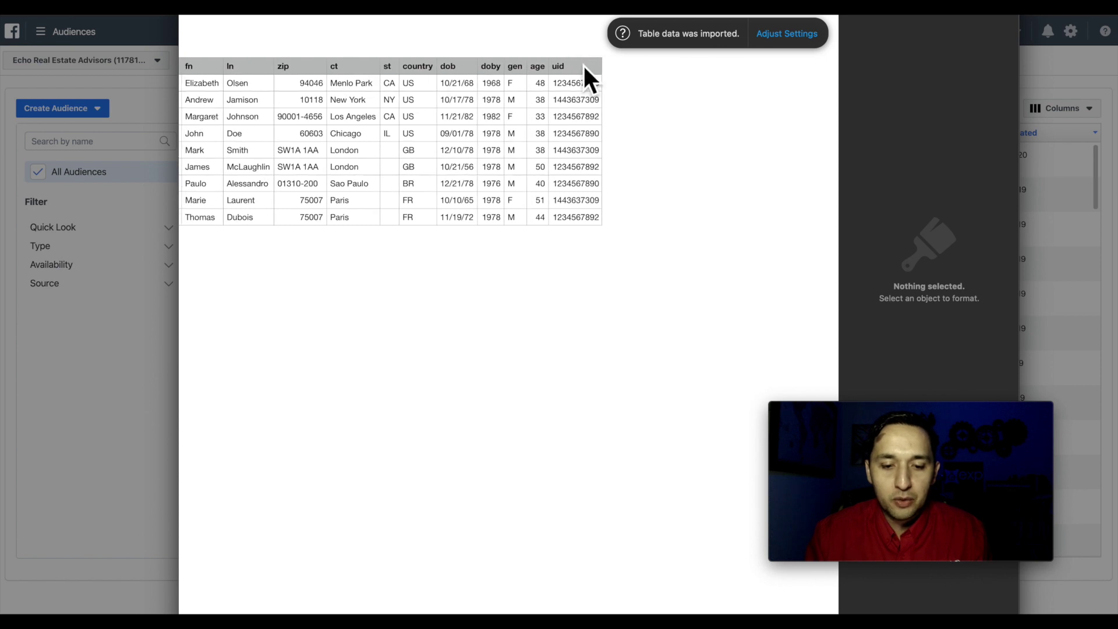
pyautogui.hscroll(-15, 449, 84)
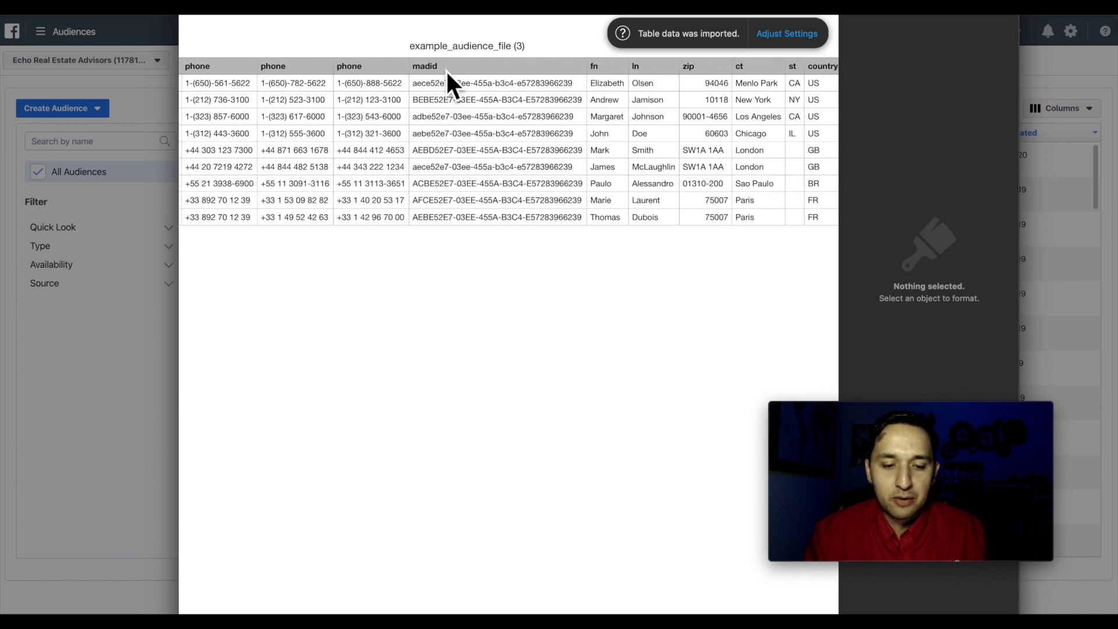
# Copy the template's table, switch back to the browser and paste it as the audience's customer data using the Copy and paste option.
pyautogui.click(247, 70)
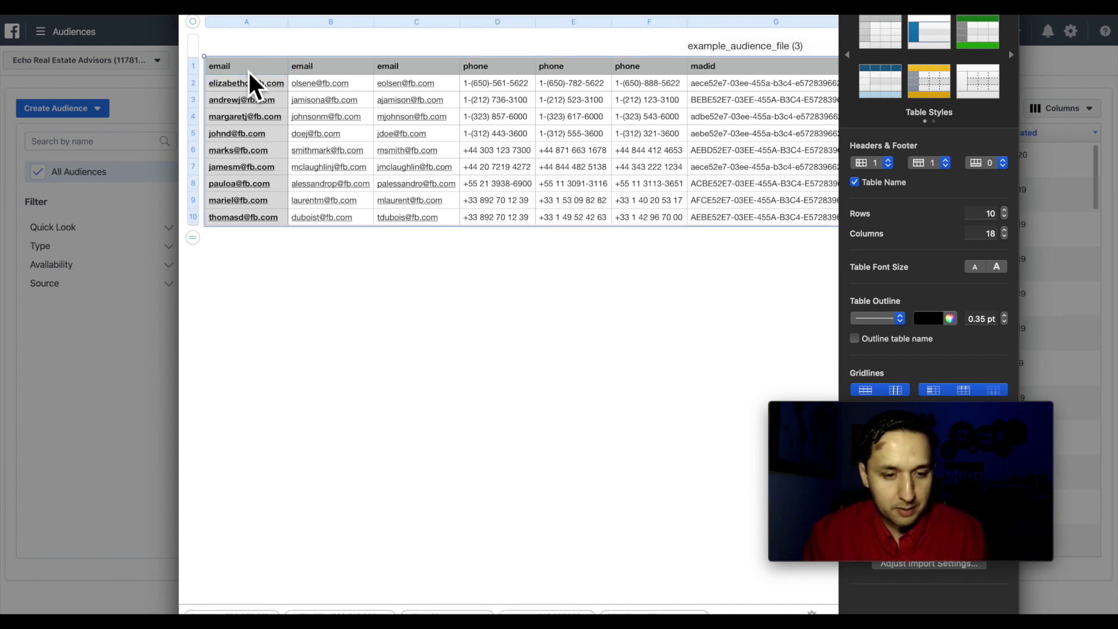
pyautogui.press('super+Tab')
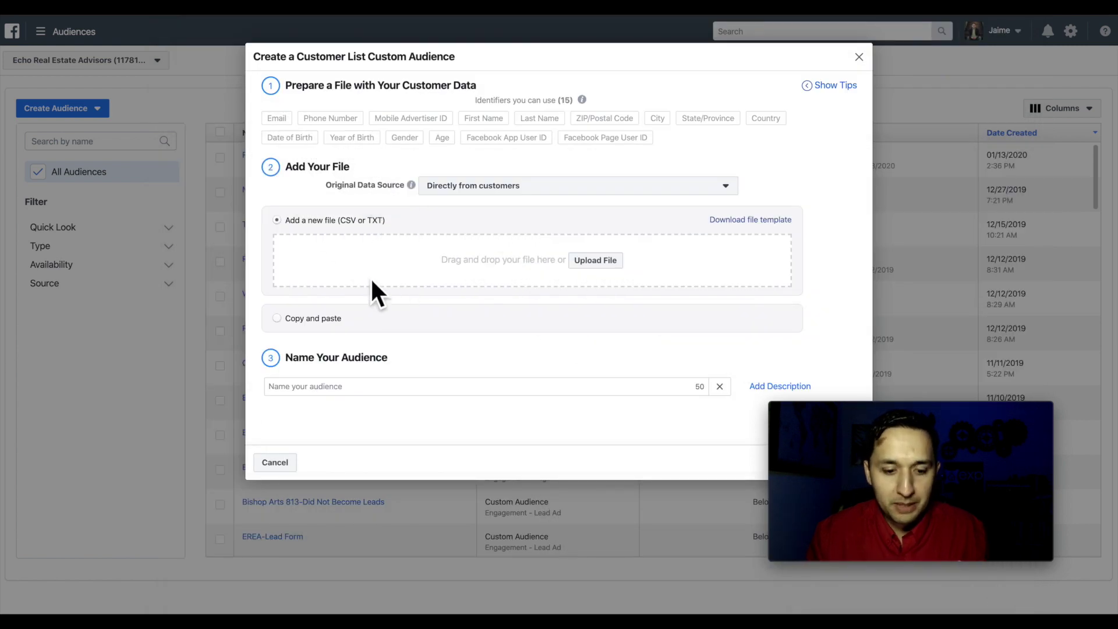
pyautogui.click(304, 318)
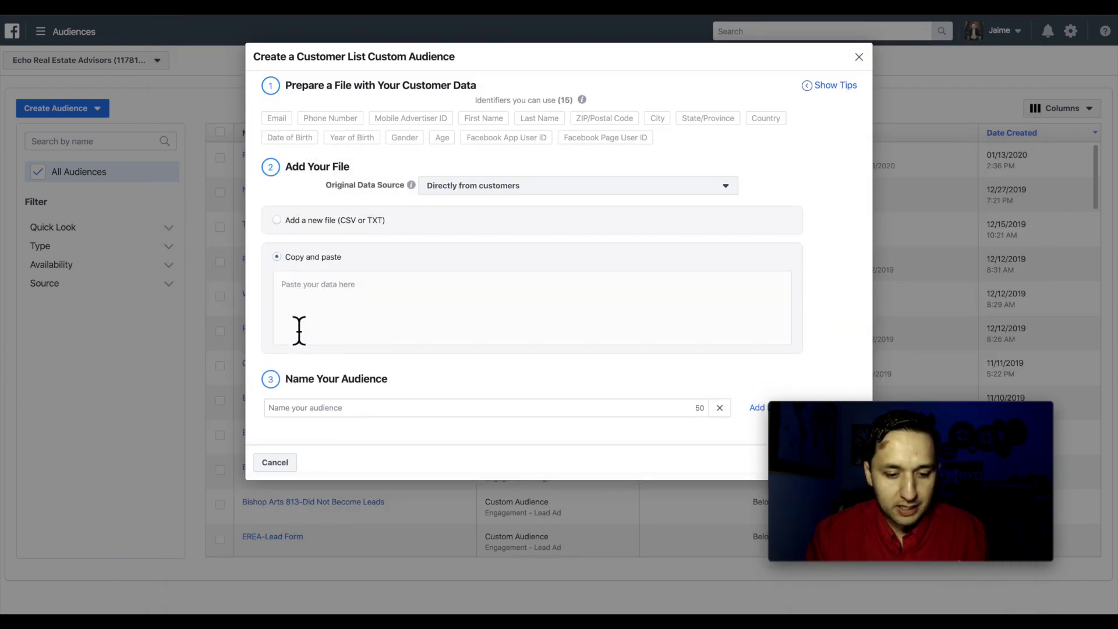
pyautogui.click(354, 316)
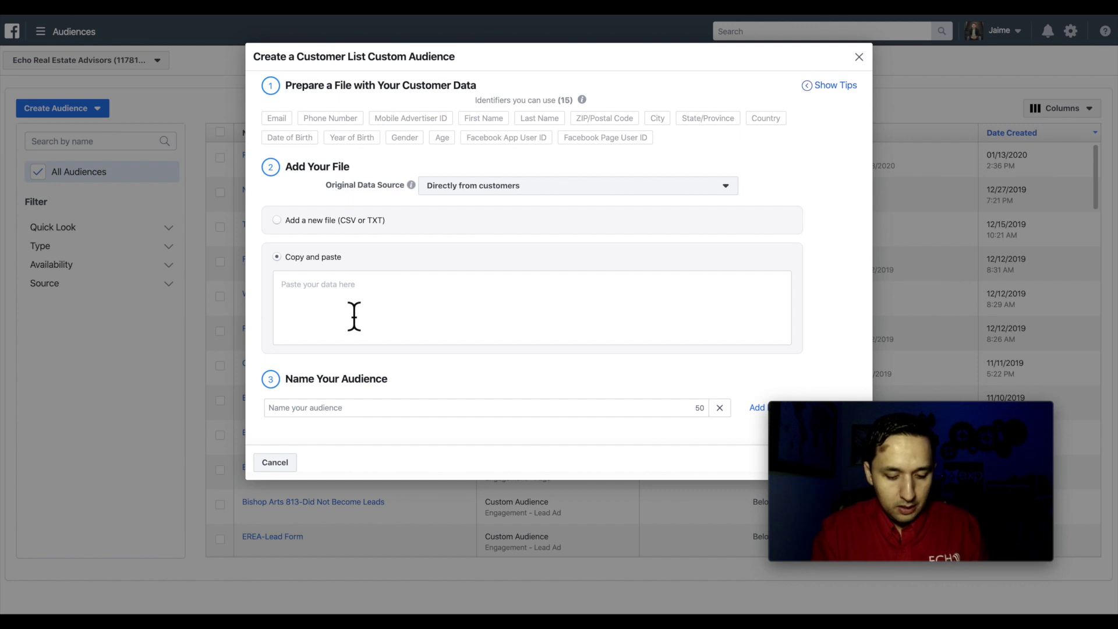
pyautogui.press('super+v')
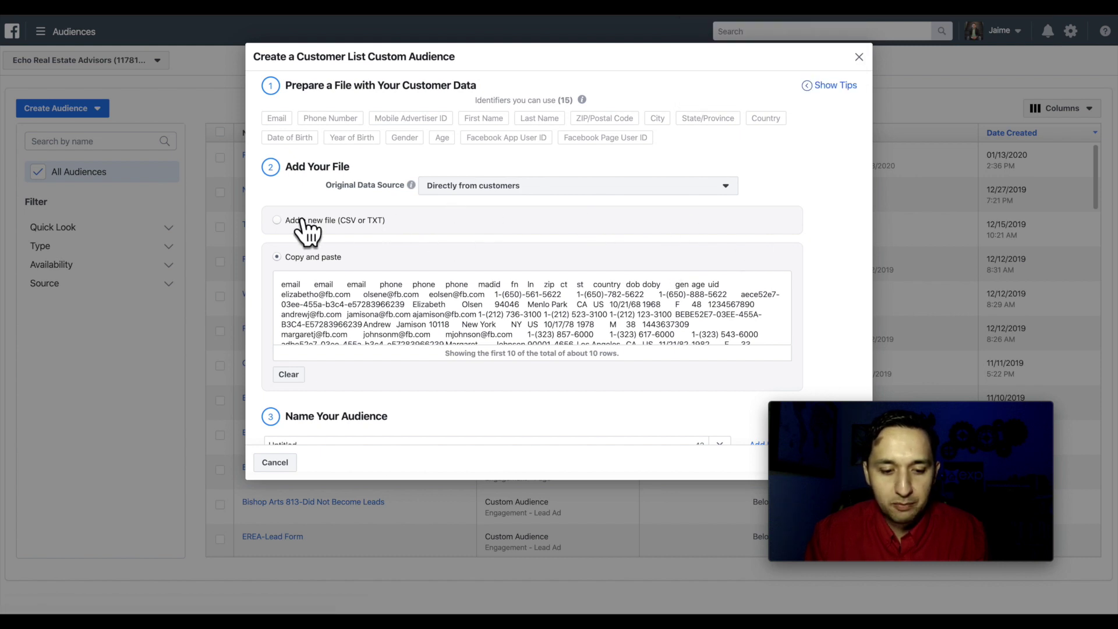
pyautogui.click(280, 220)
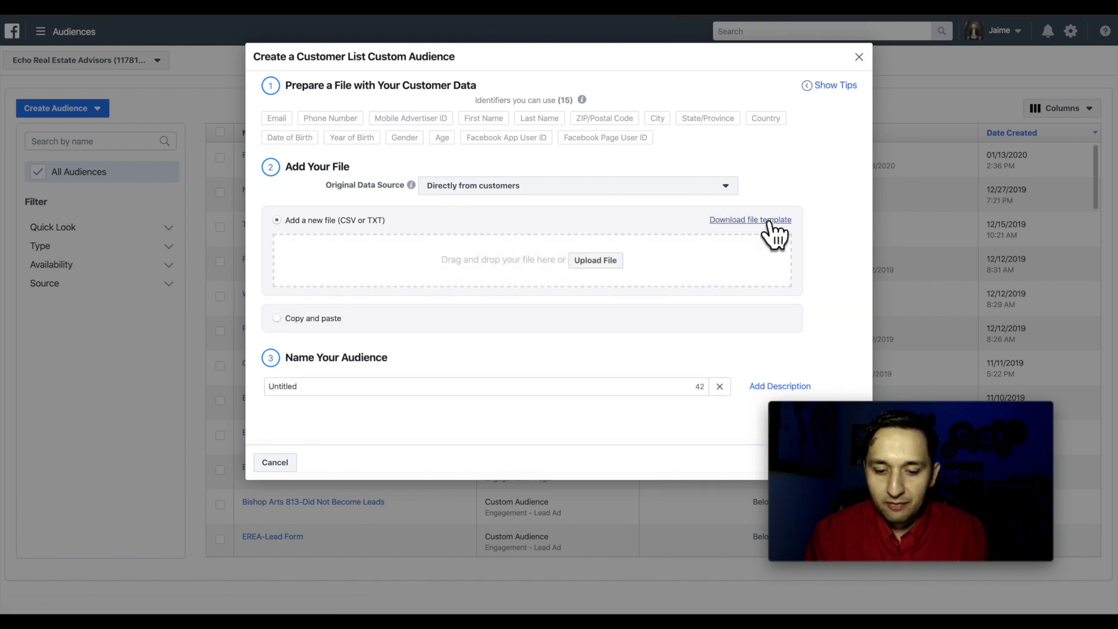
pyautogui.click(310, 318)
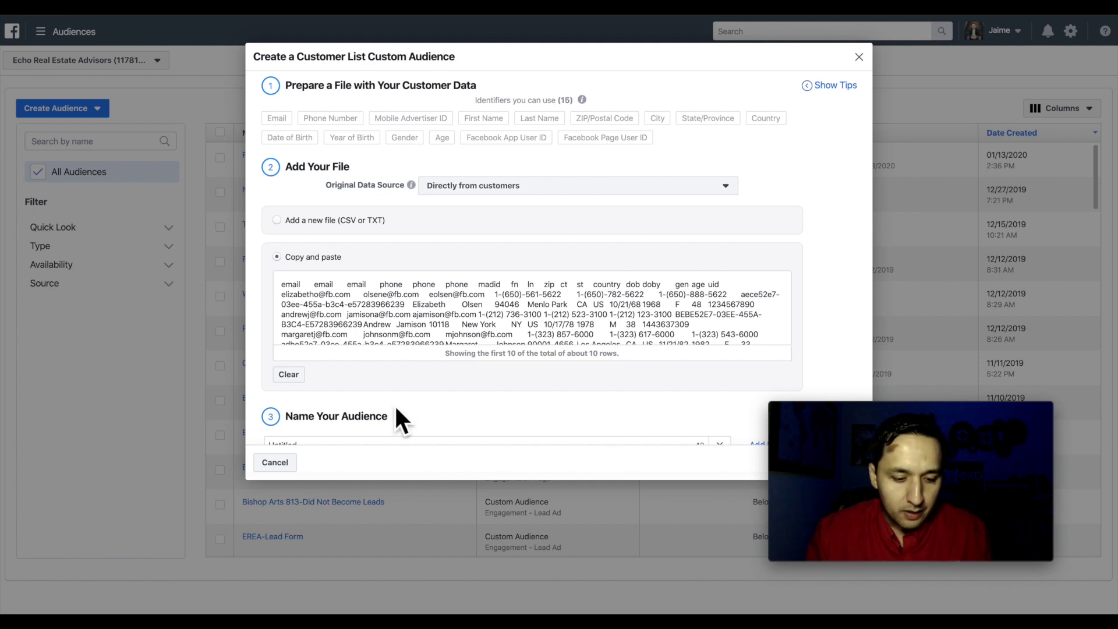
# Name the audience "Facebook Custom Audience - Template" and continue to the data preview and mapping.
pyautogui.scroll(-1, 393, 404)
pyautogui.click(320, 420)
pyautogui.doubleClick(320, 422)
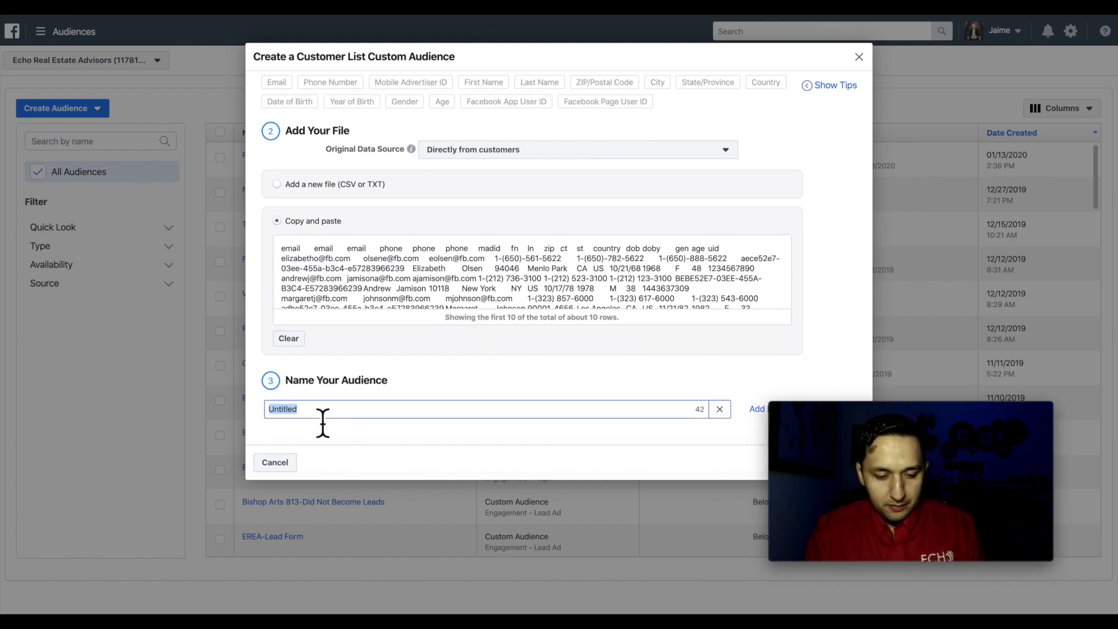
pyautogui.write('FAce')
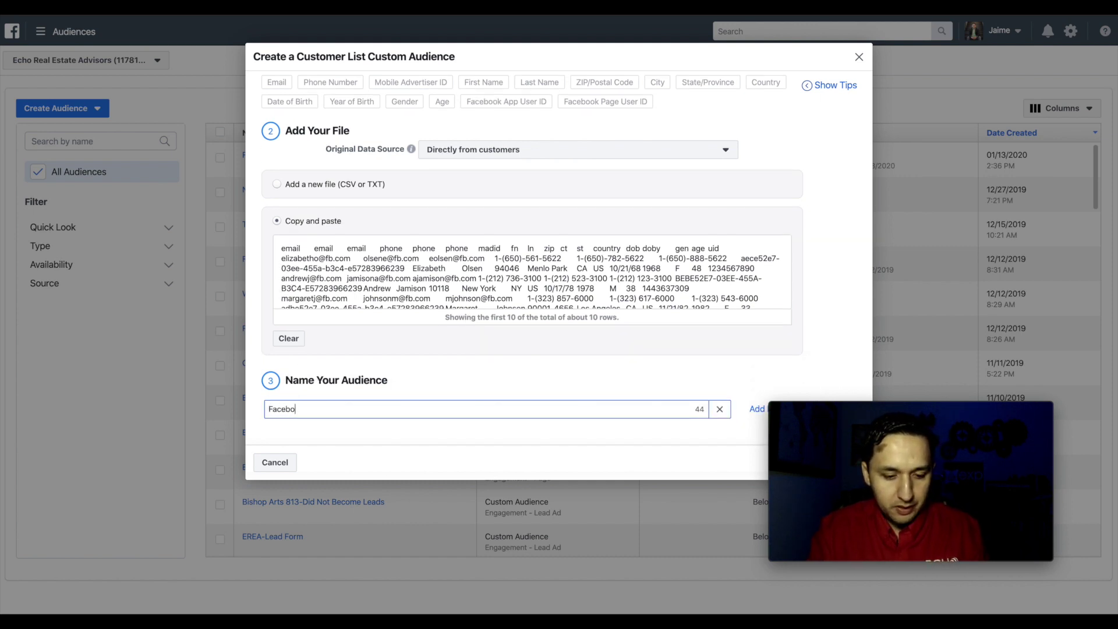
pyautogui.write('boko')
pyautogui.write(' Custom Audience')
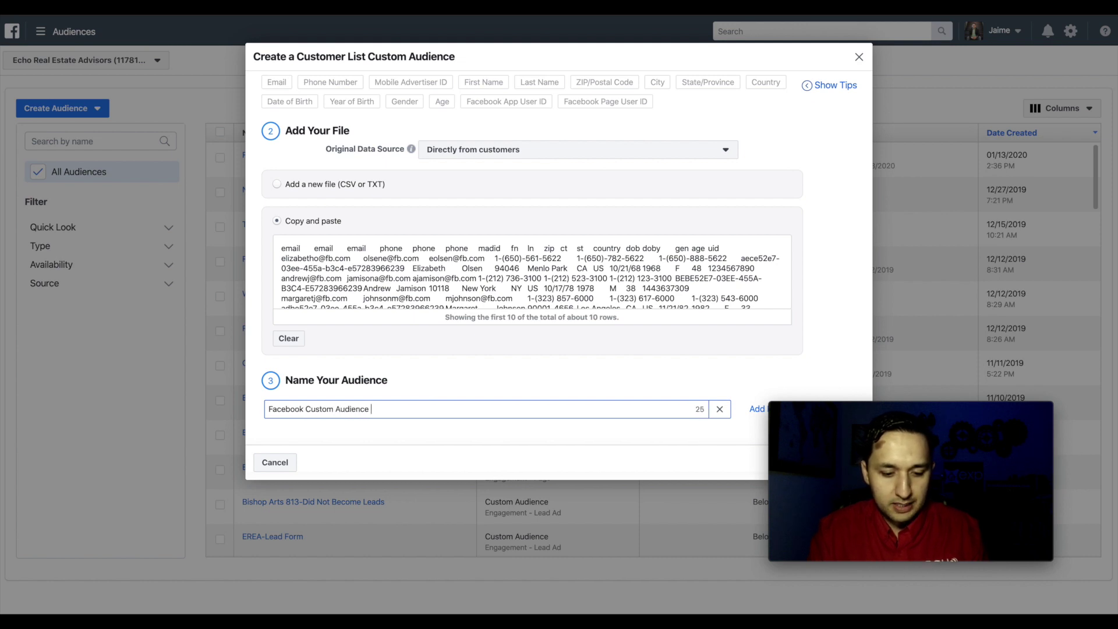
pyautogui.write(' - Template')
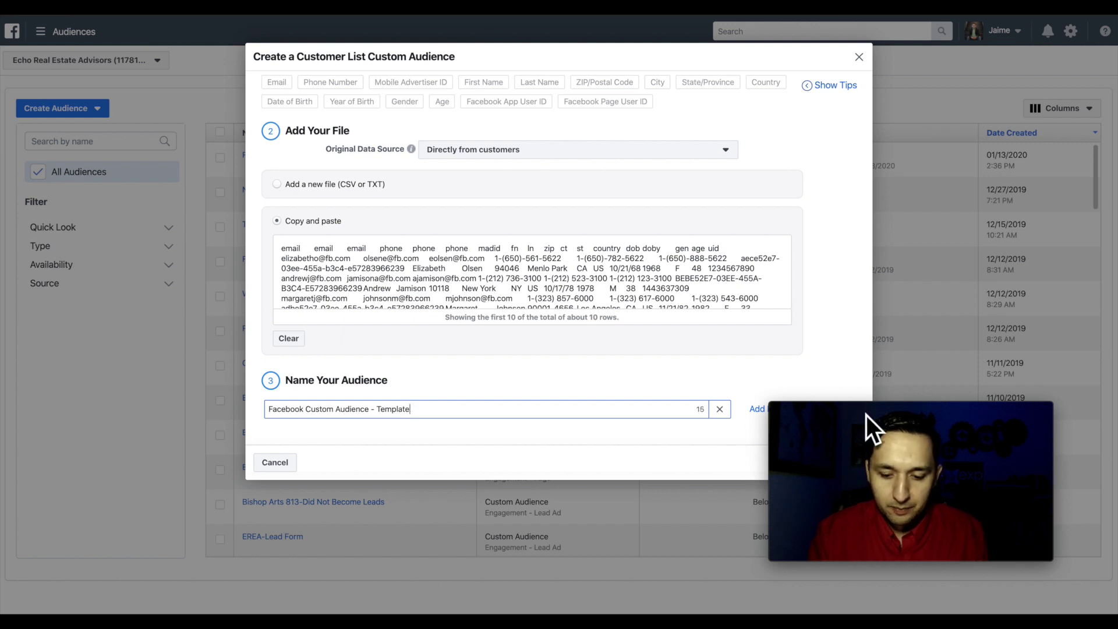
pyautogui.click(932, 411)
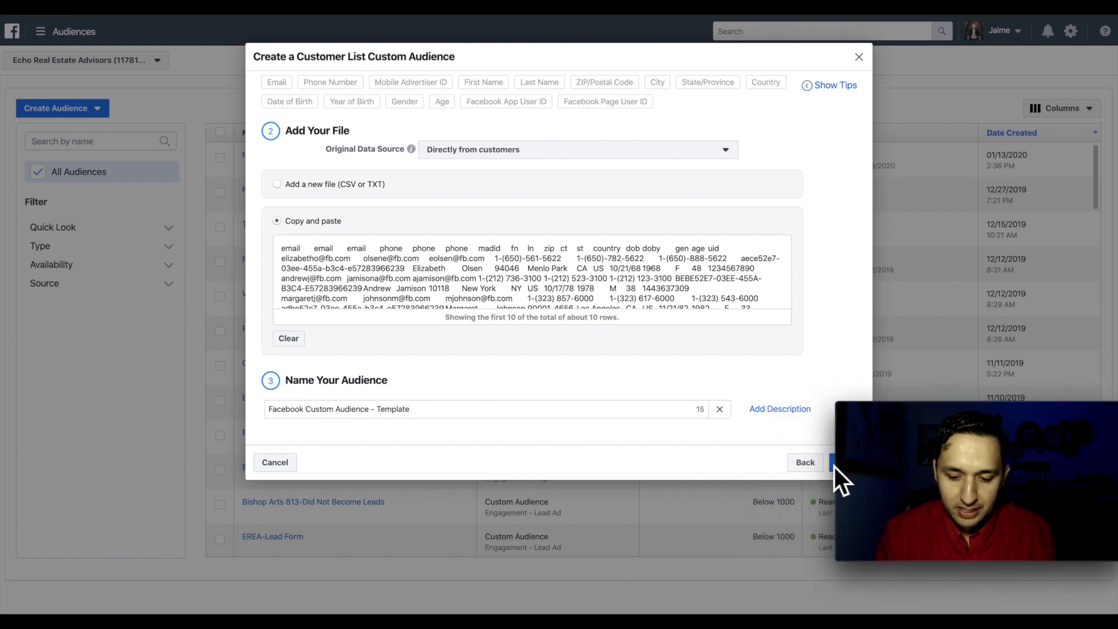
pyautogui.click(836, 463)
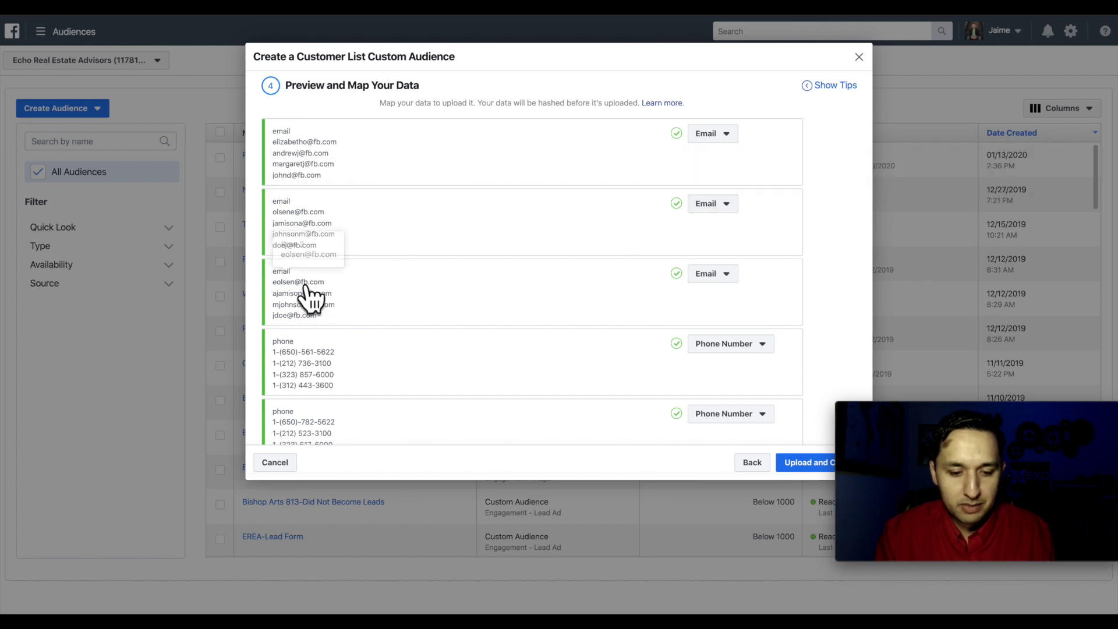
# Check the column mapping, set the first email column to Do Not Upload, and upload and create the audience.
pyautogui.scroll(-3, 588, 302)
pyautogui.scroll(-12, 587, 301)
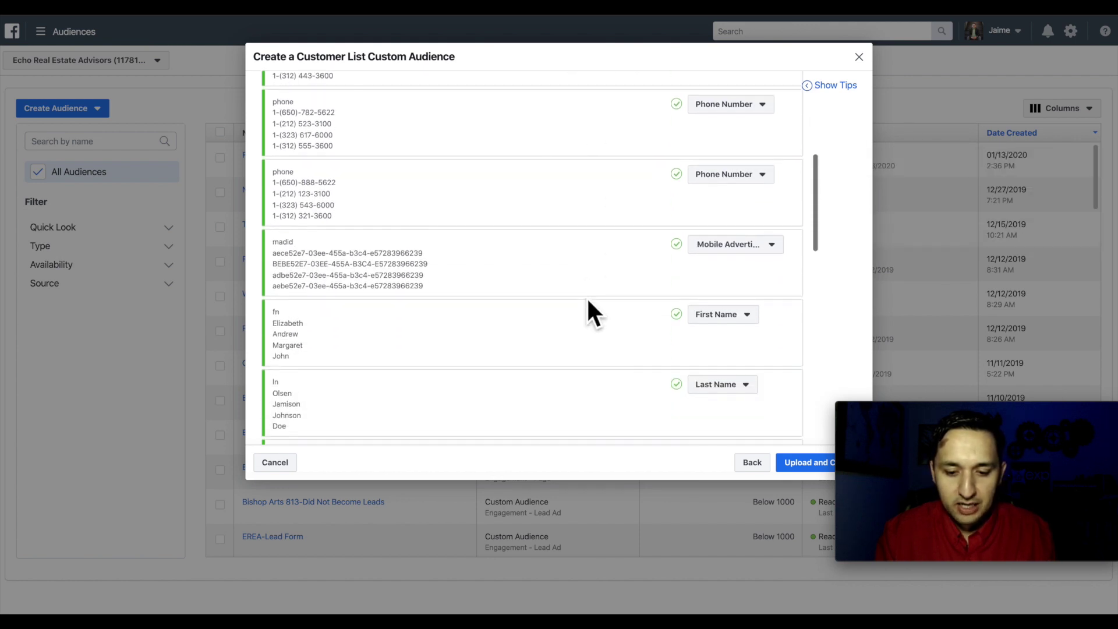
pyautogui.scroll(15, 587, 301)
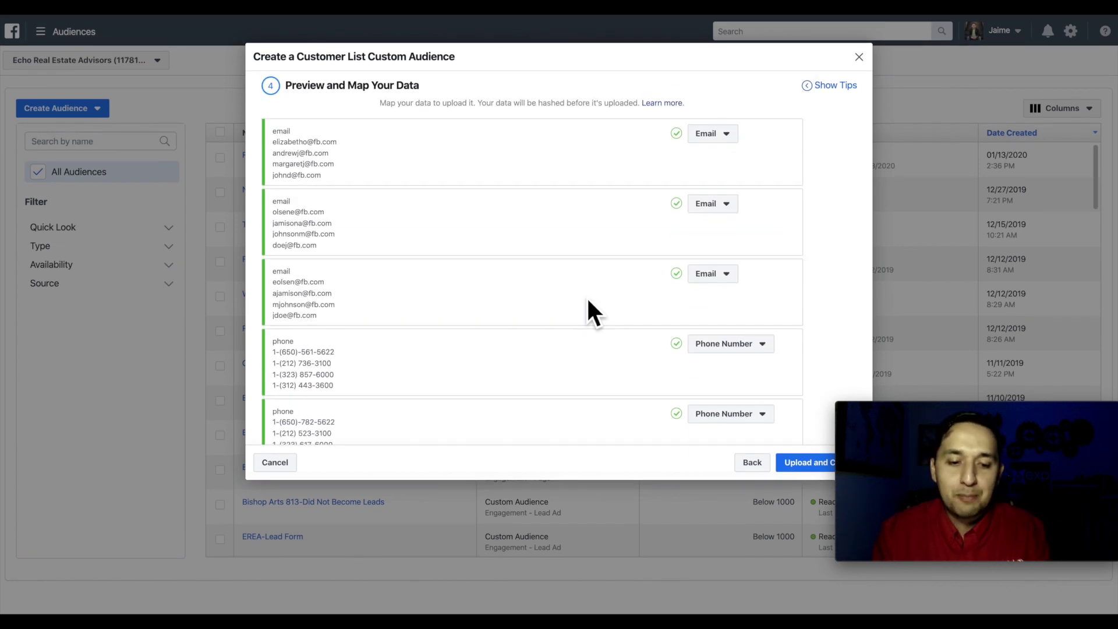
pyautogui.click(721, 139)
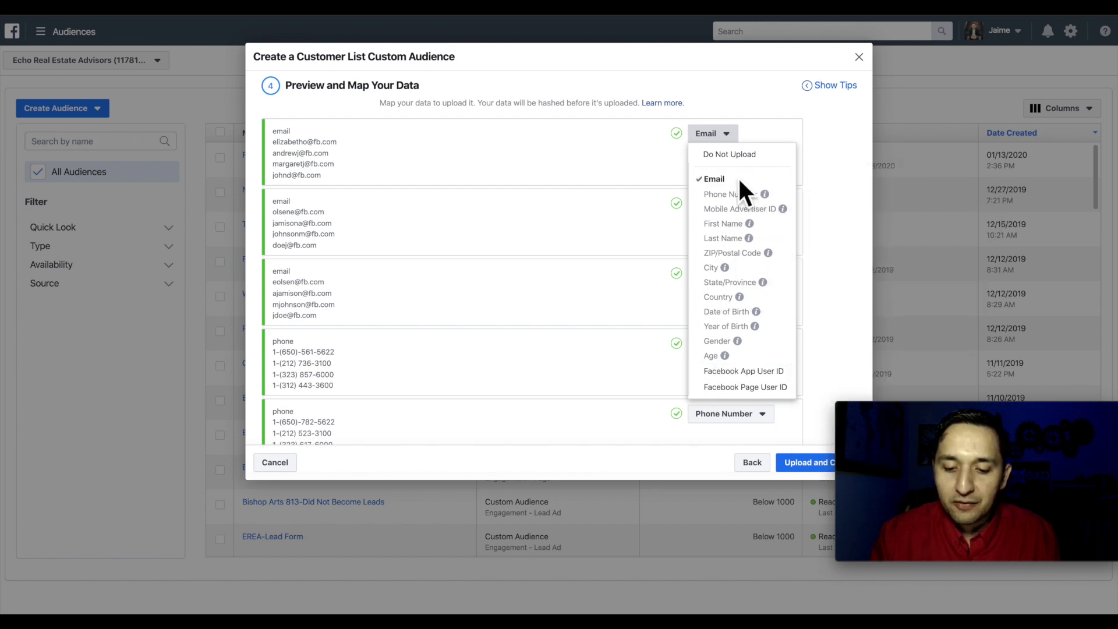
pyautogui.click(722, 155)
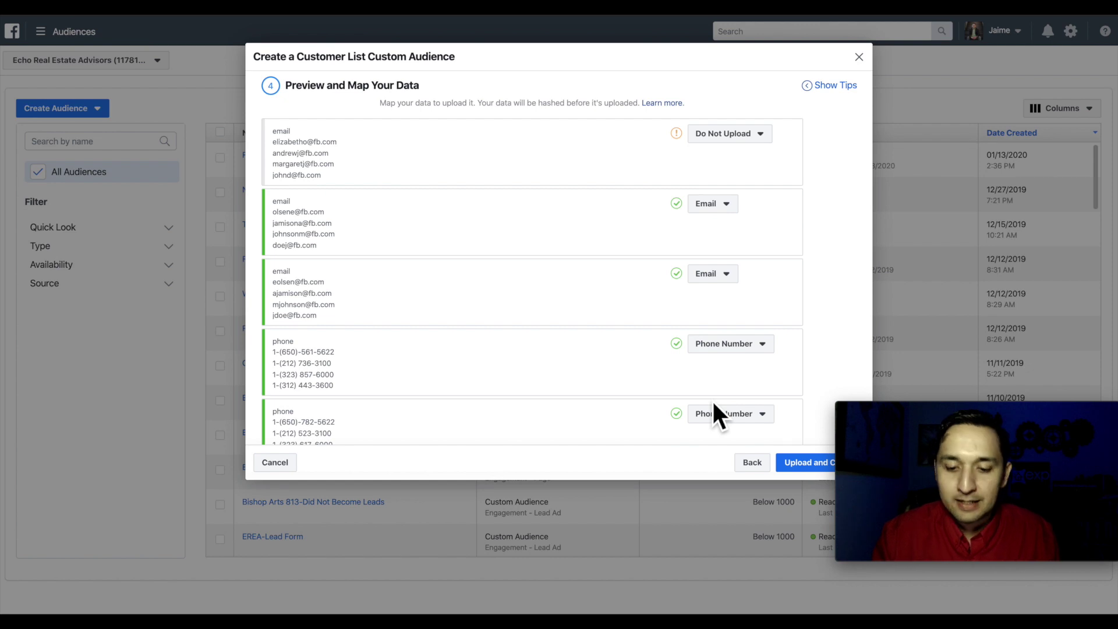
pyautogui.click(801, 464)
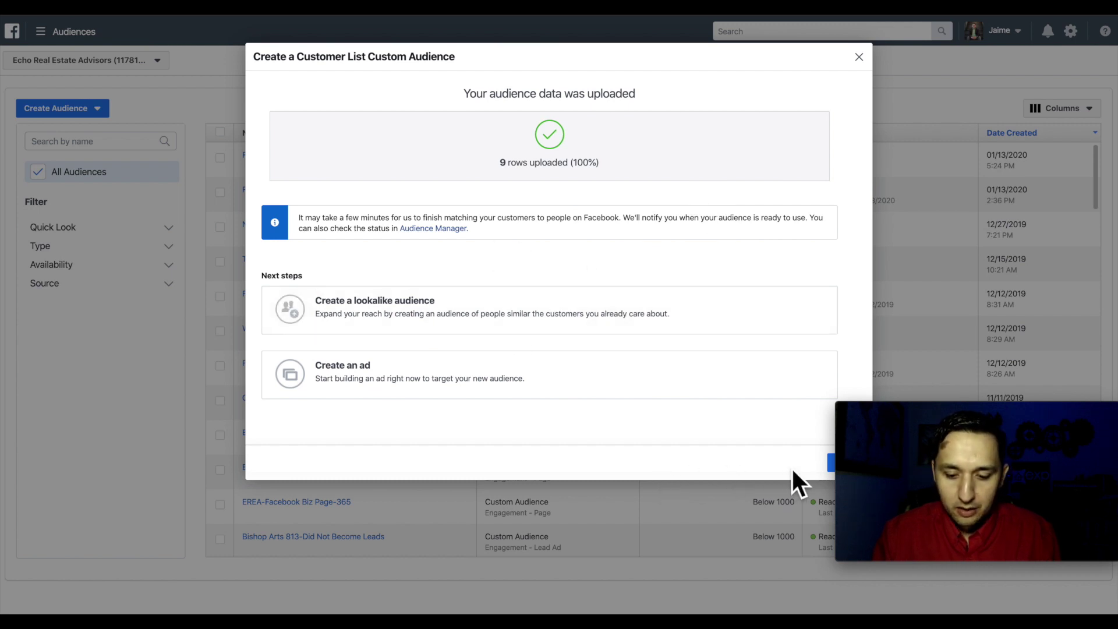
pyautogui.click(830, 465)
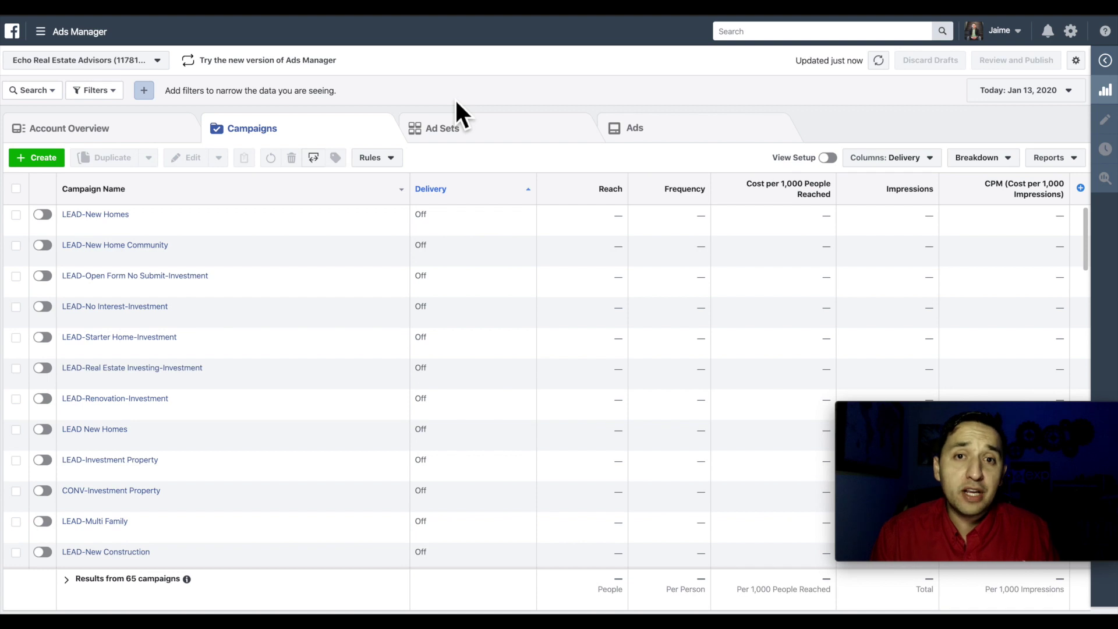
# Start a new campaign in the Housing Special Ad Category with the Traffic objective and continue to the ad set settings.
pyautogui.click(37, 159)
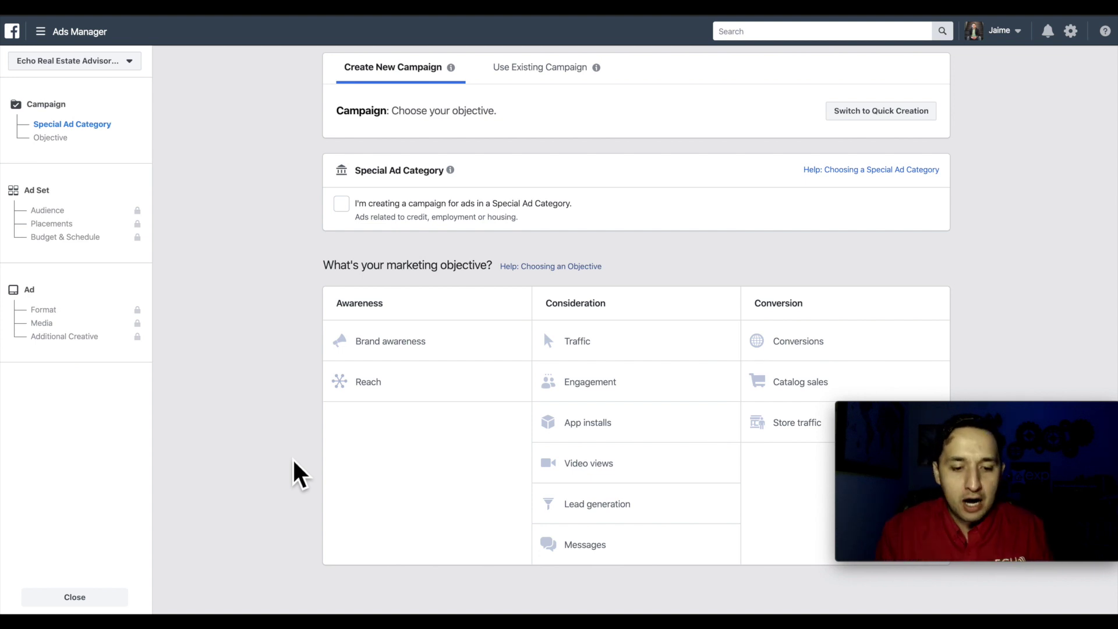
pyautogui.click(342, 204)
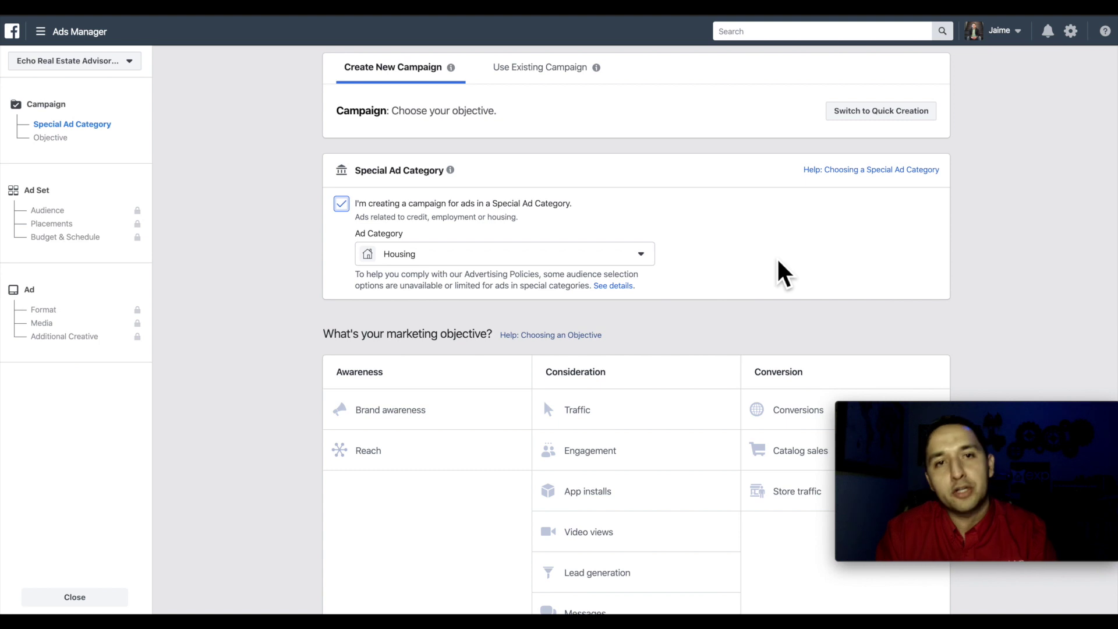
pyautogui.scroll(-1, 780, 263)
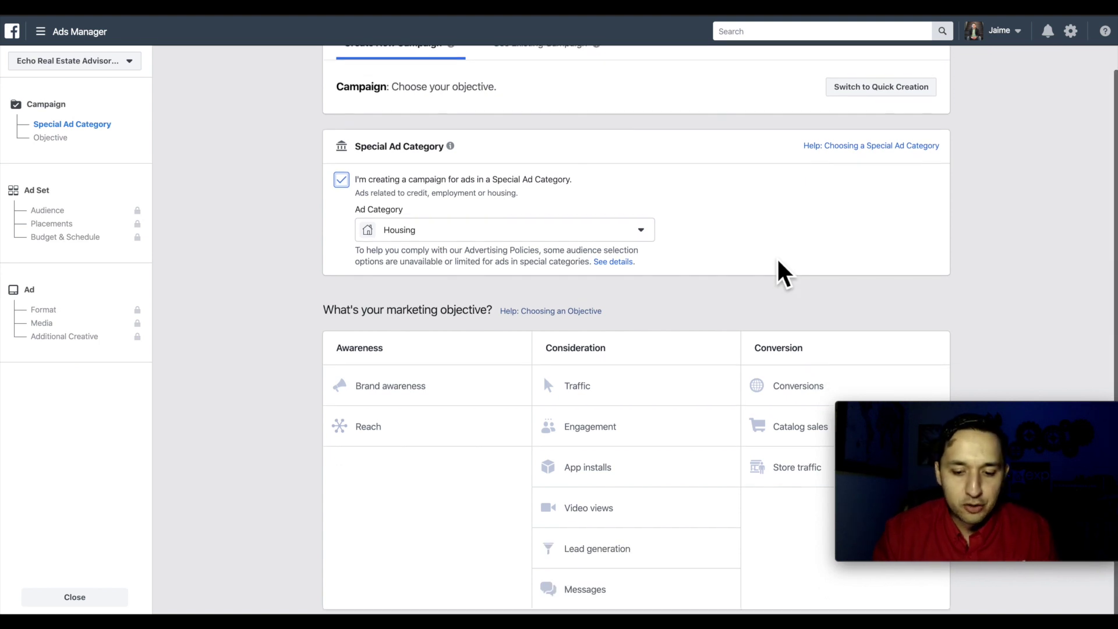
pyautogui.click(587, 387)
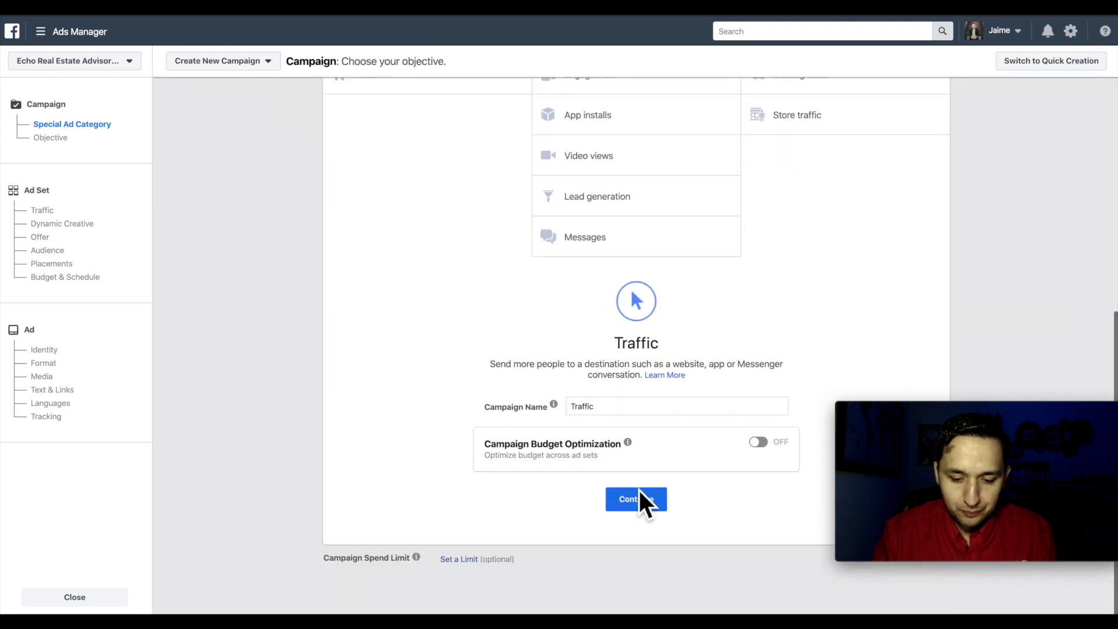
pyautogui.scroll(-2, 651, 512)
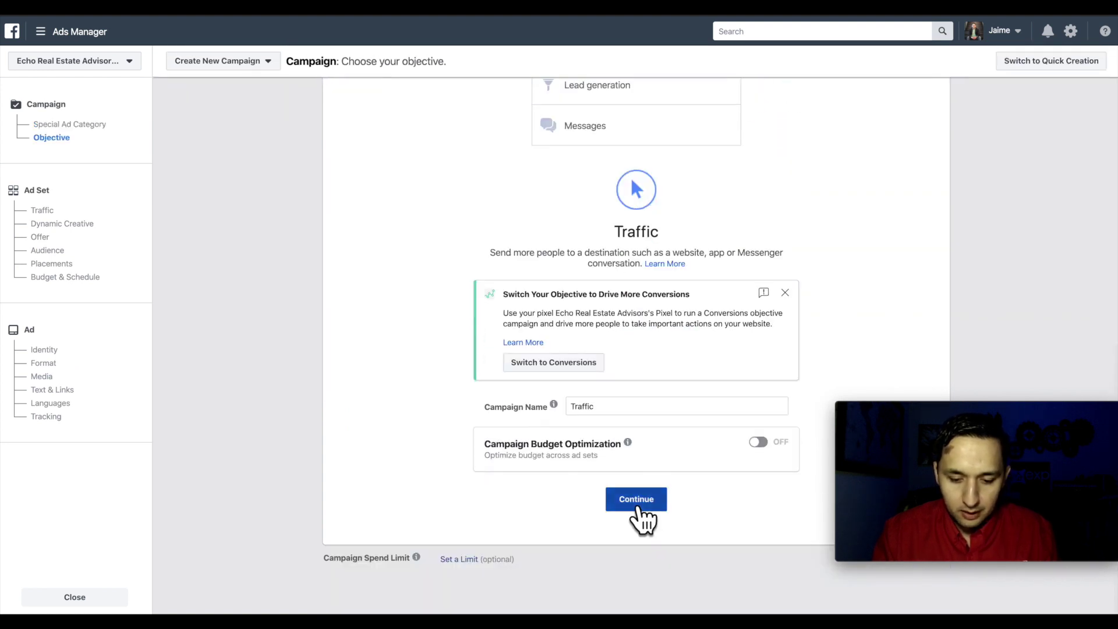
pyautogui.click(638, 505)
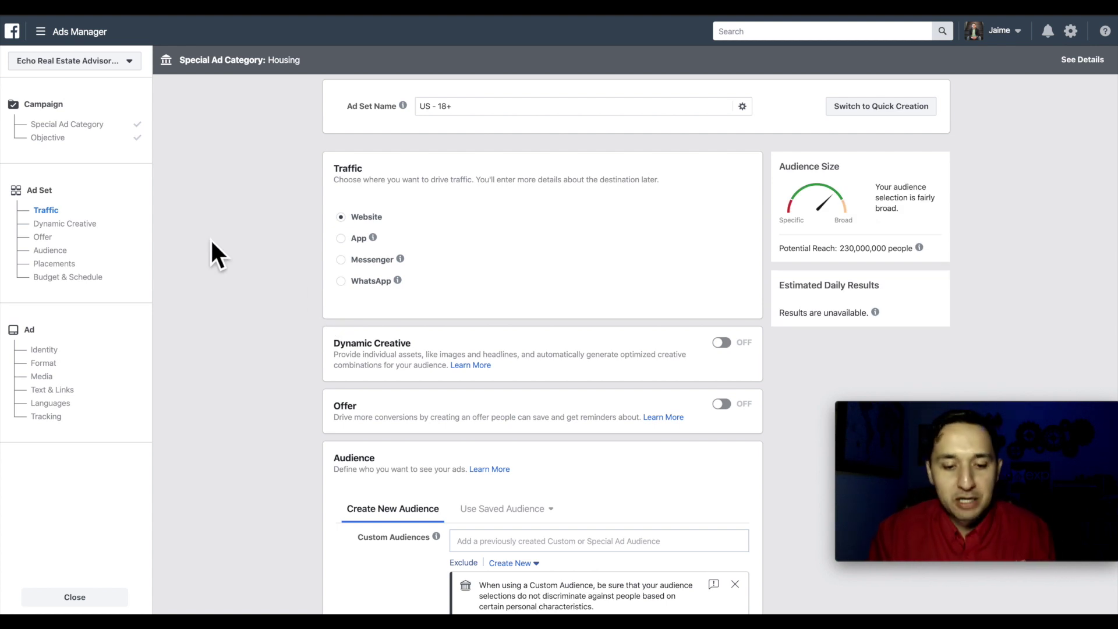
# Start a new Special Ad Audience from the ad set's audience settings, using "Facebook Custom Audience - Template" as its source.
pyautogui.scroll(-5, 210, 242)
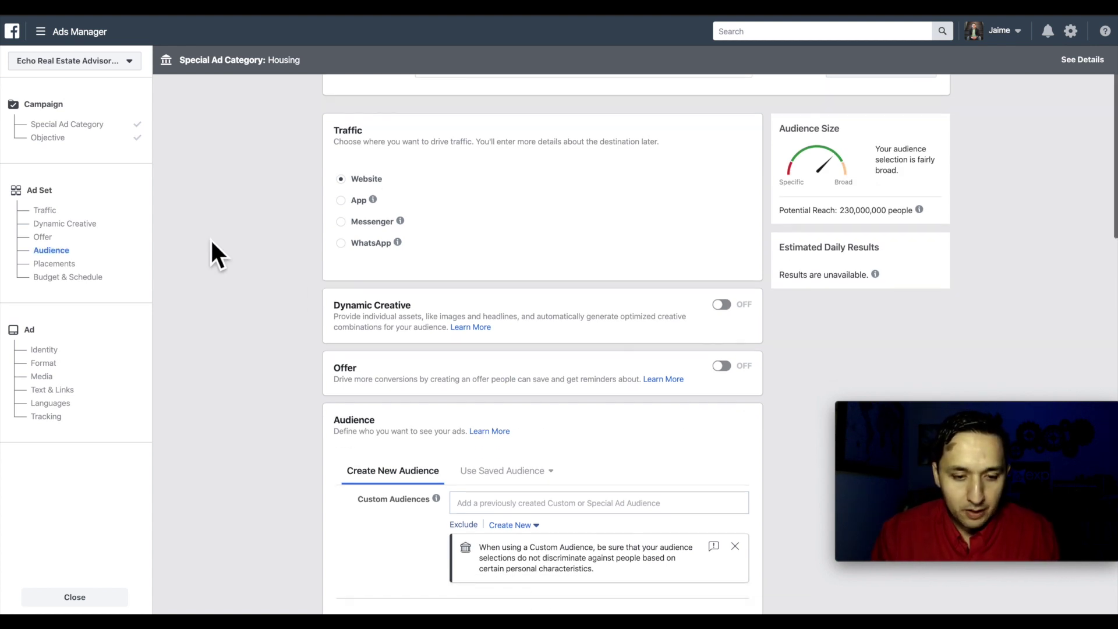
pyautogui.scroll(-2, 212, 243)
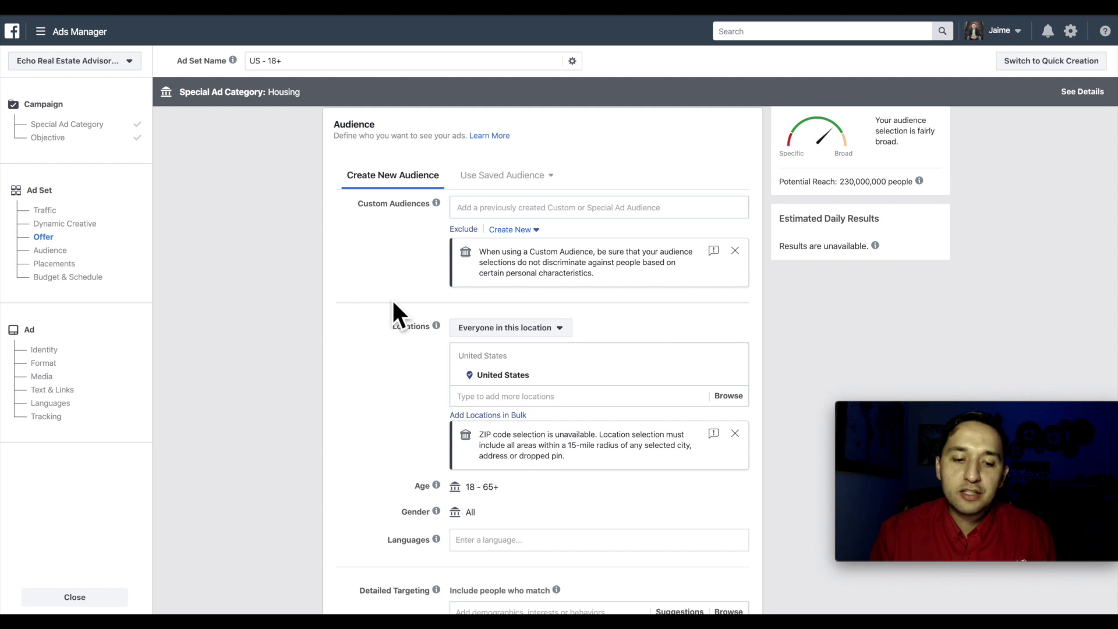
pyautogui.moveTo(495, 178)
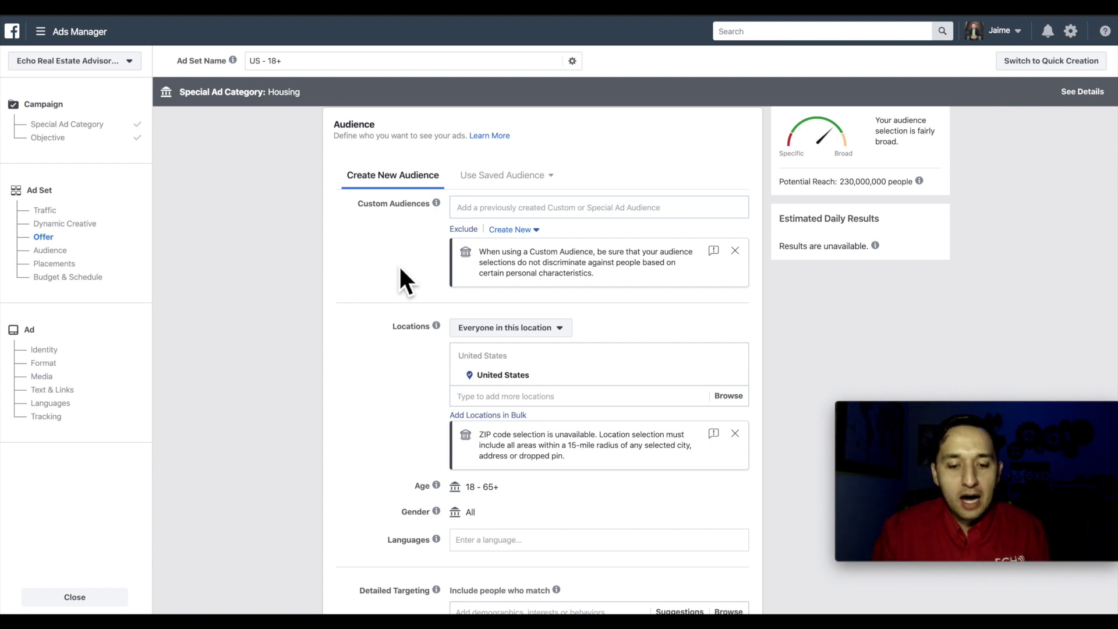
pyautogui.click(512, 231)
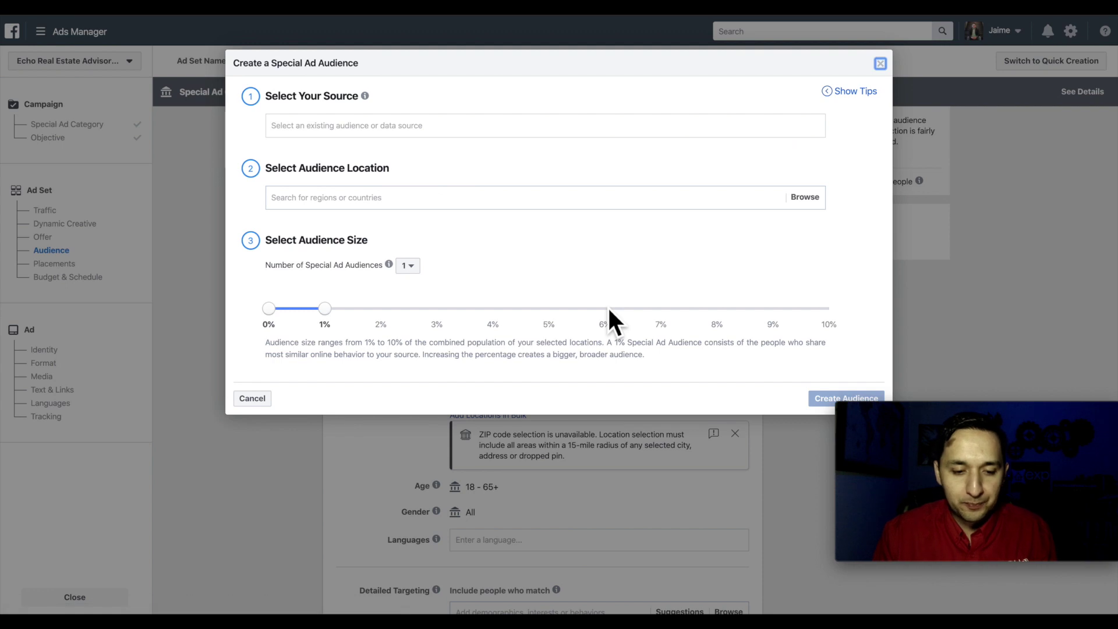
pyautogui.click(334, 134)
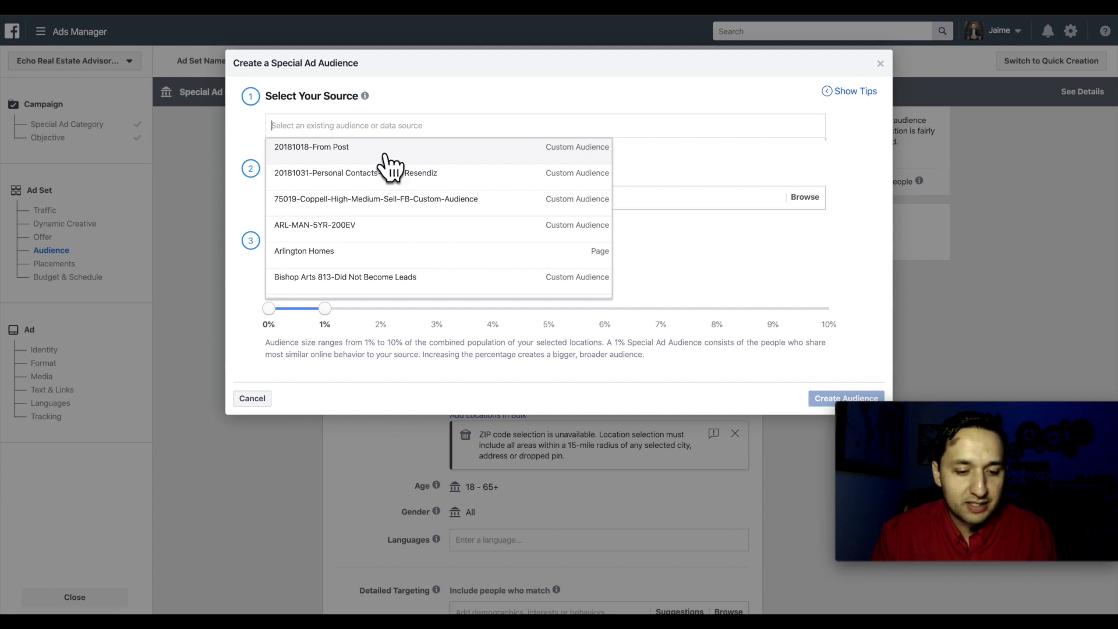
pyautogui.write('template')
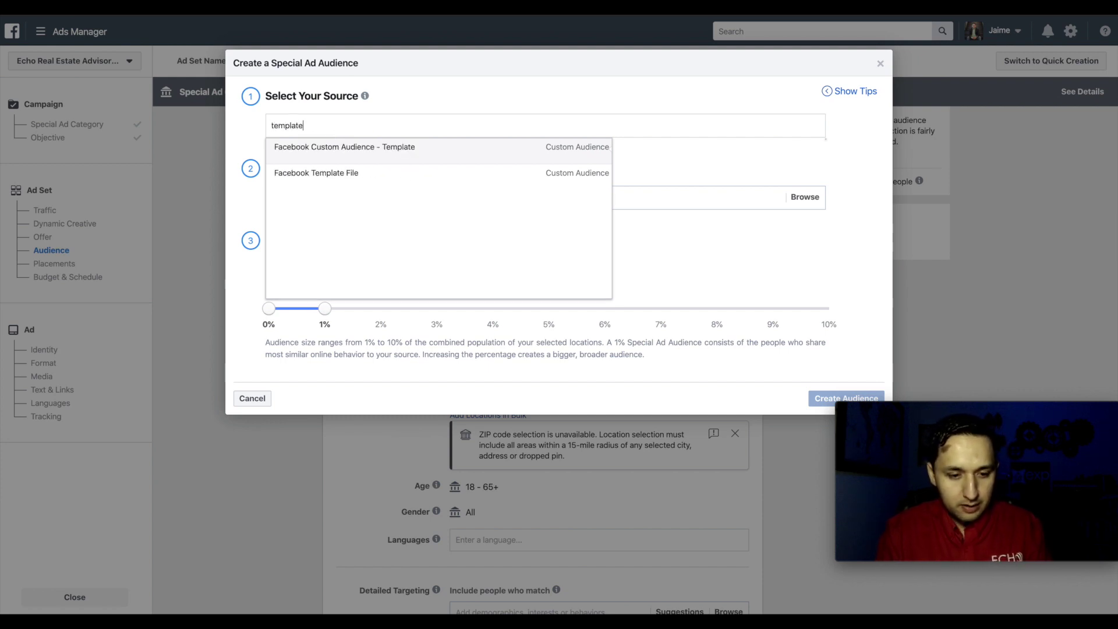
pyautogui.click(334, 147)
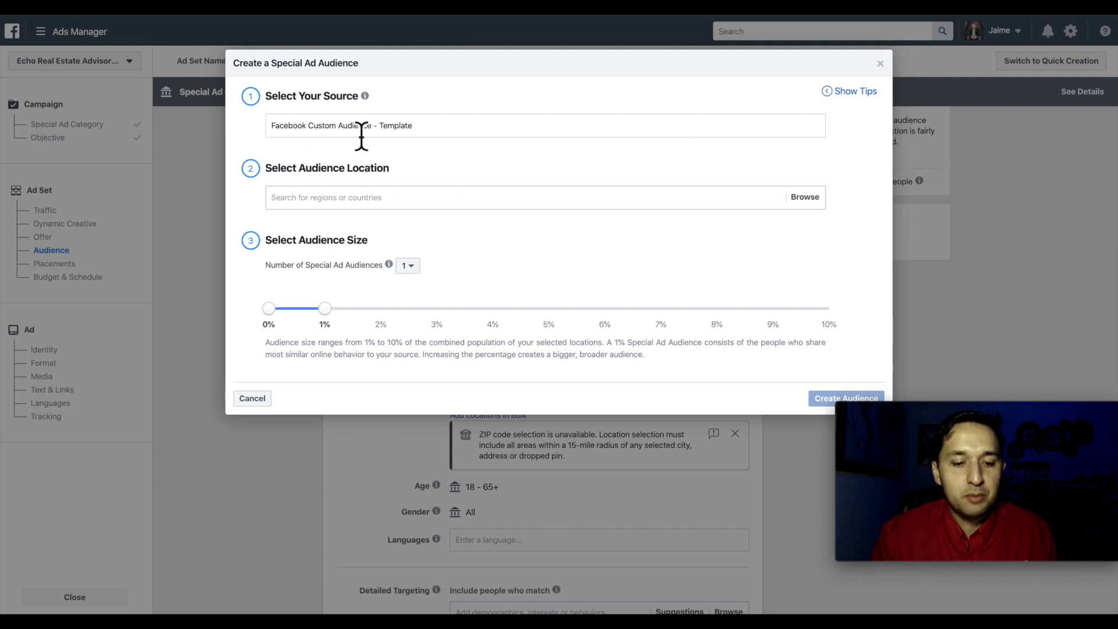
# Set the Special Ad Audience's location to United States.
pyautogui.click(376, 203)
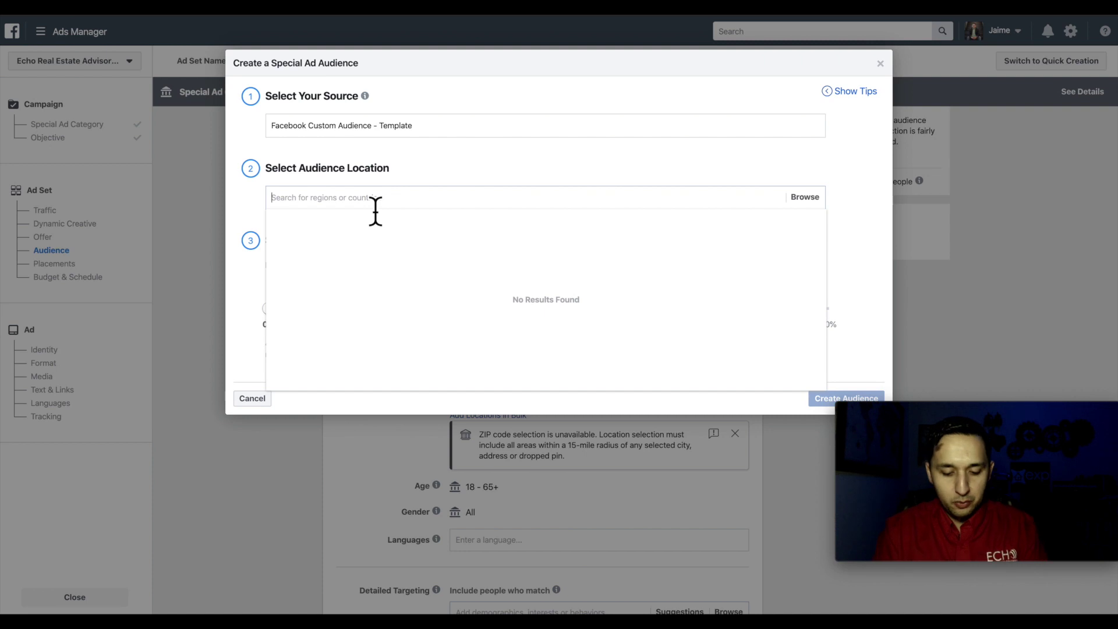
pyautogui.write('united')
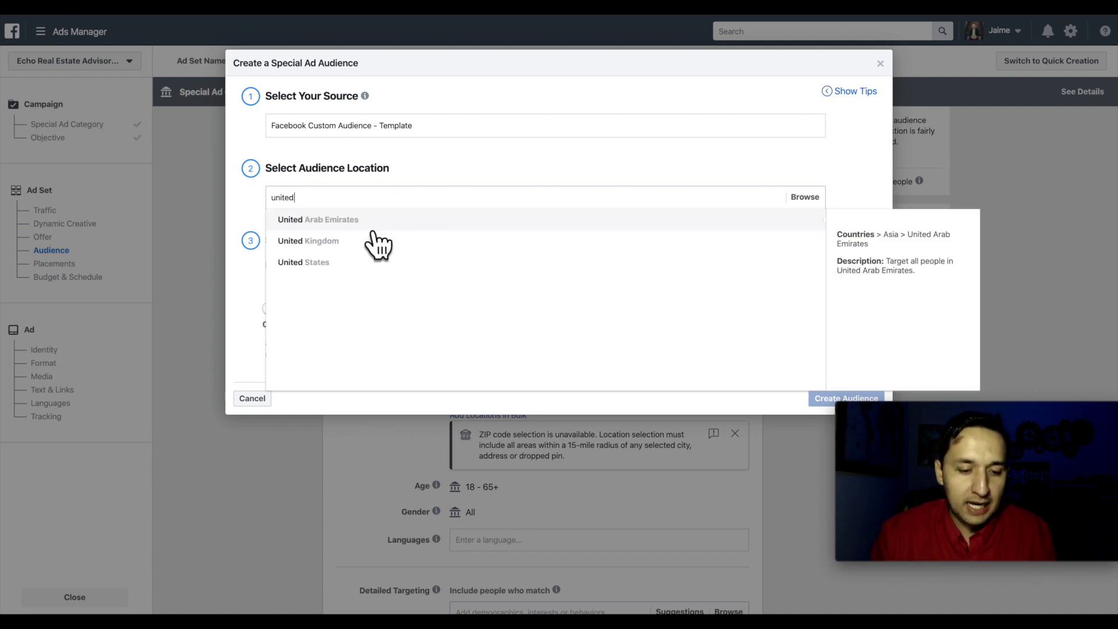
pyautogui.click(324, 263)
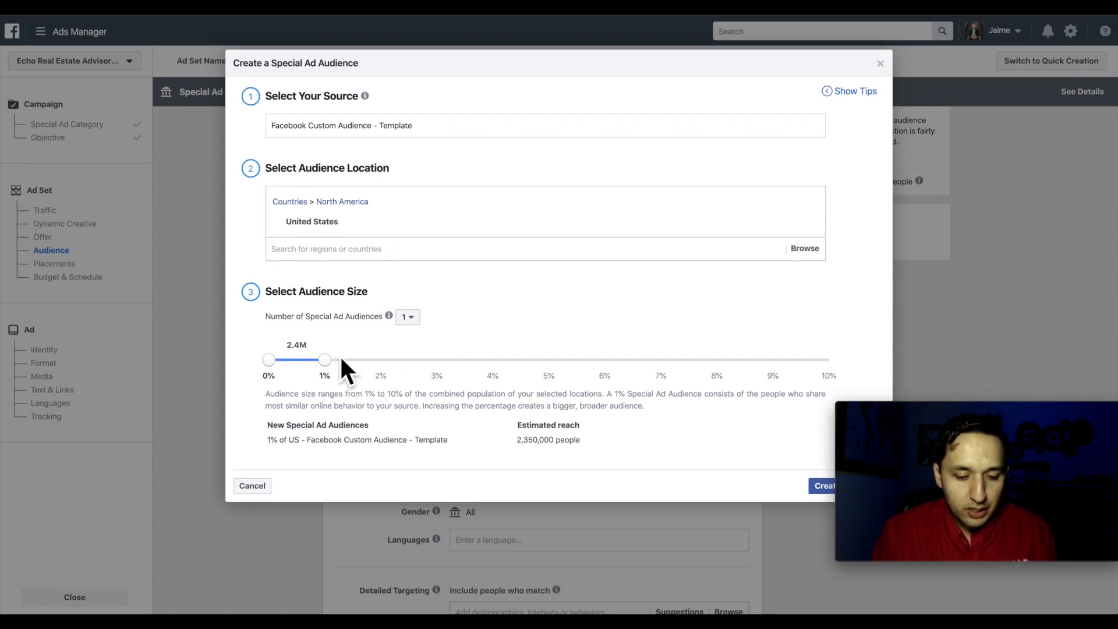
# Examine the explanation of how the audience size percentage affects similarity to the source and breadth of the audience.
pyautogui.moveTo(326, 360); pyautogui.dragTo(307, 399)
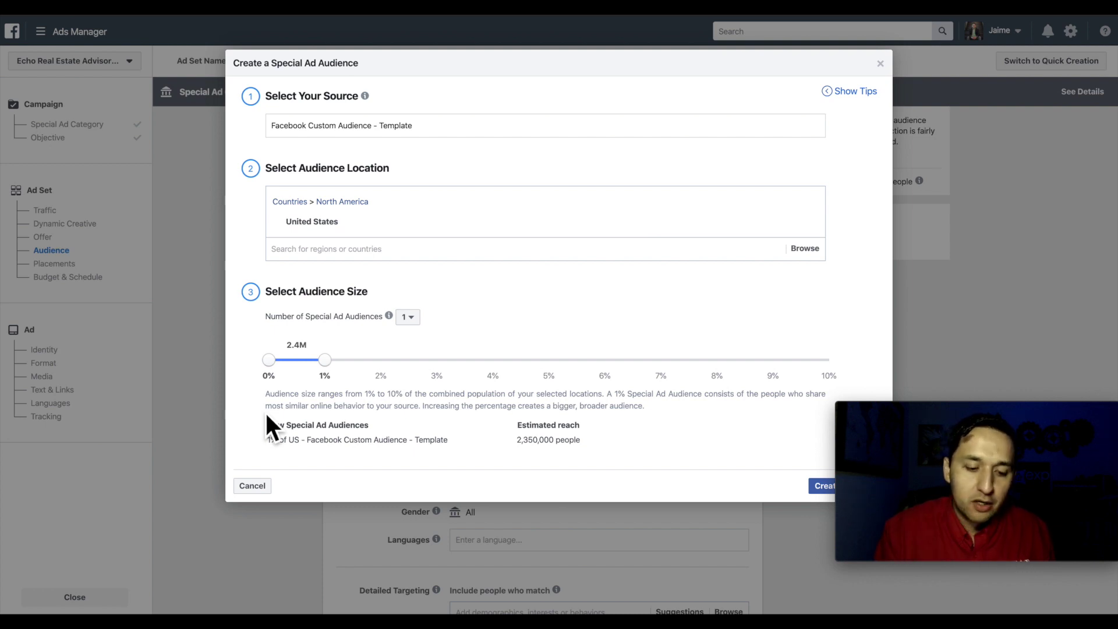
pyautogui.click(425, 417)
pyautogui.moveTo(425, 417); pyautogui.dragTo(666, 414)
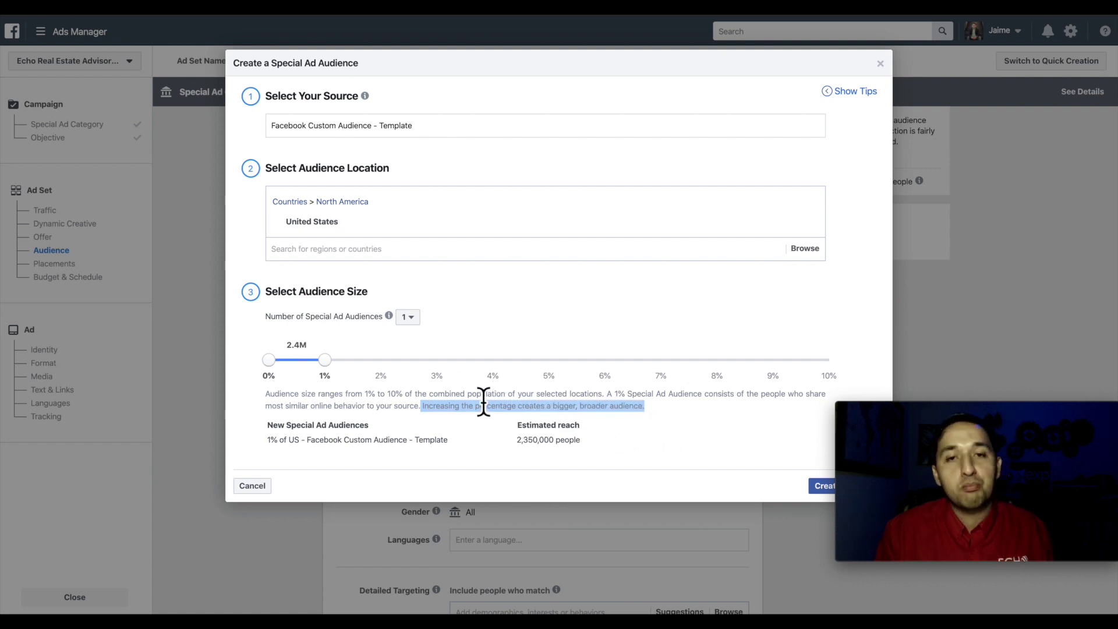
pyautogui.click(449, 408)
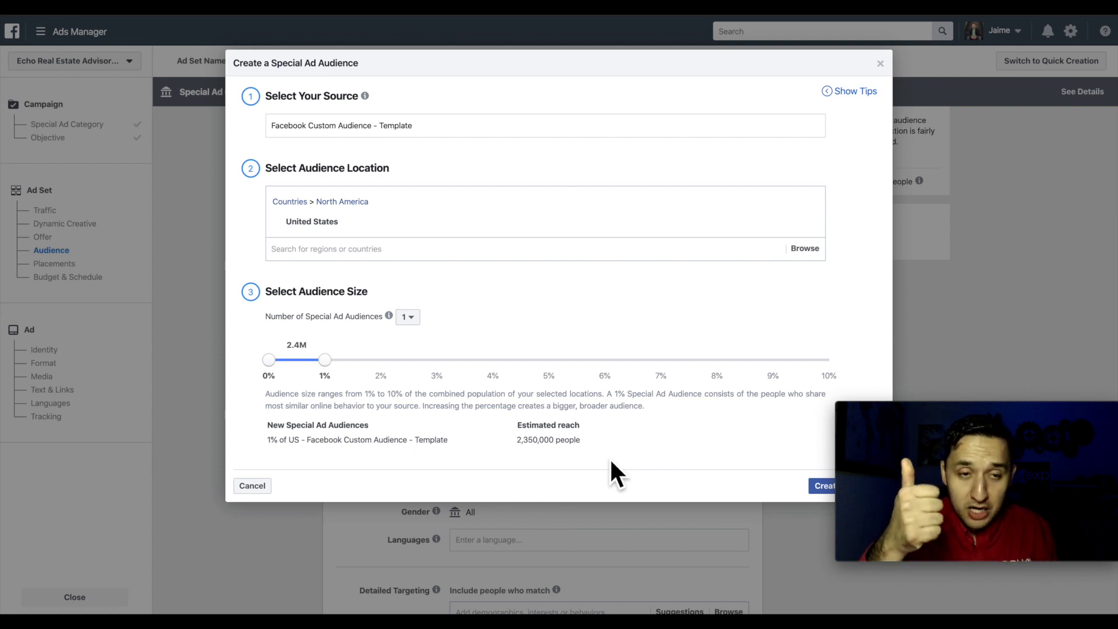
pyautogui.moveTo(265, 406); pyautogui.dragTo(369, 417)
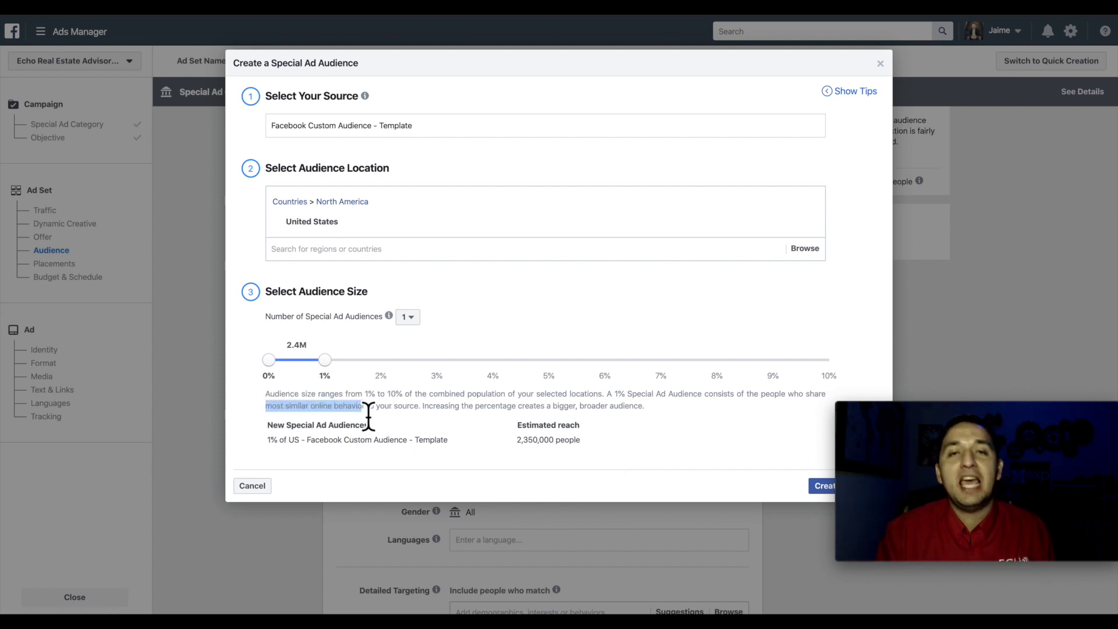
# Try a 10% audience size, set it back to 1% and create the Special Ad Audience.
pyautogui.moveTo(324, 359); pyautogui.dragTo(696, 348)
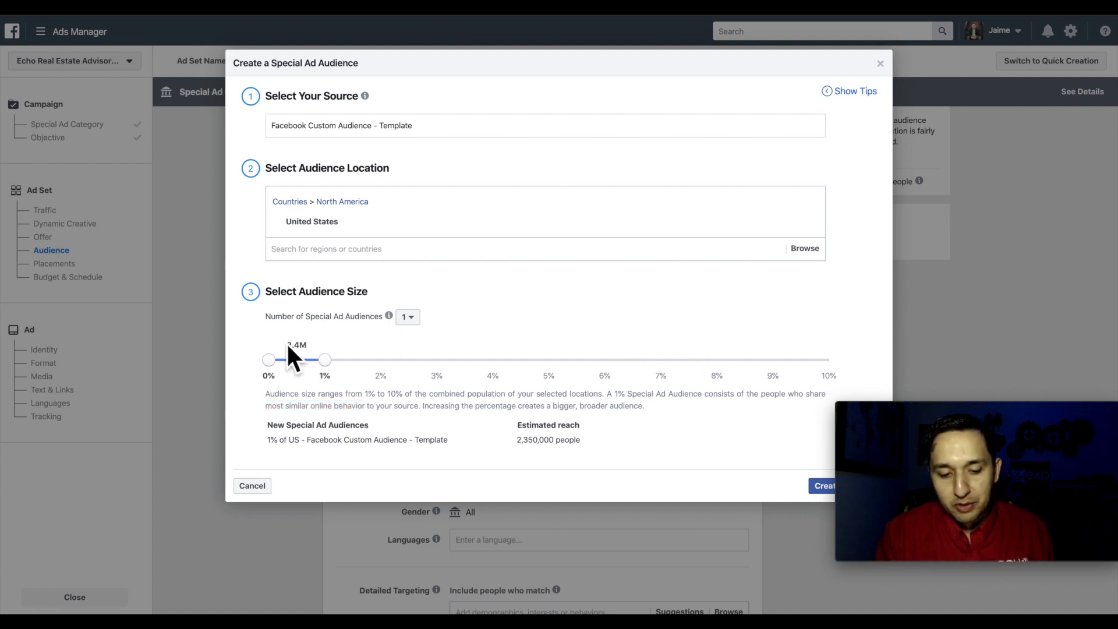
pyautogui.moveTo(326, 362); pyautogui.dragTo(887, 348)
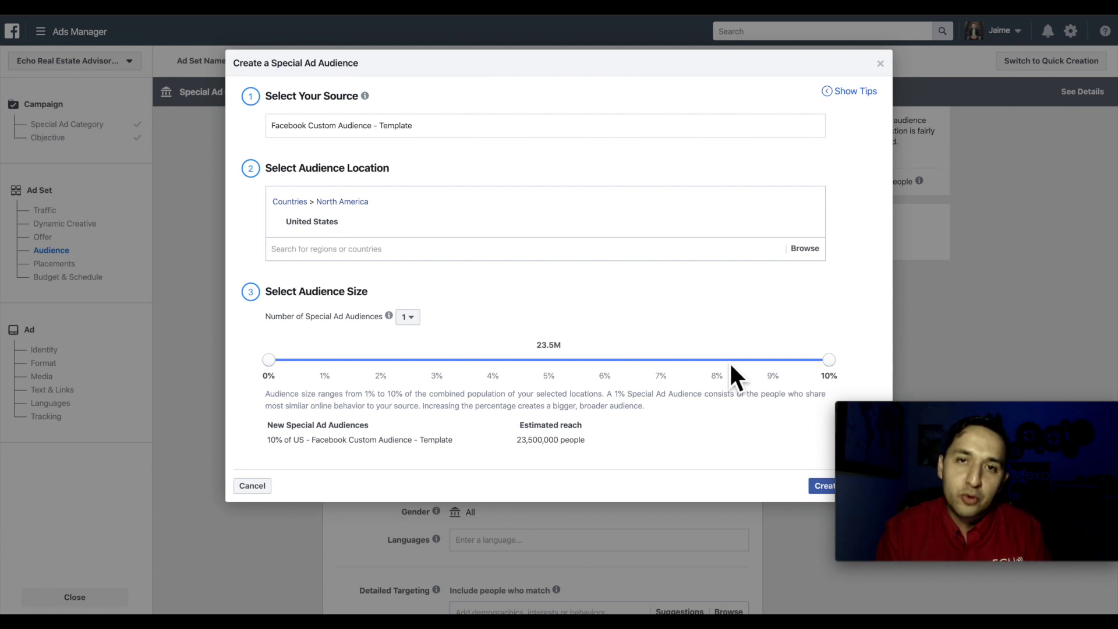
pyautogui.moveTo(830, 360); pyautogui.dragTo(317, 348)
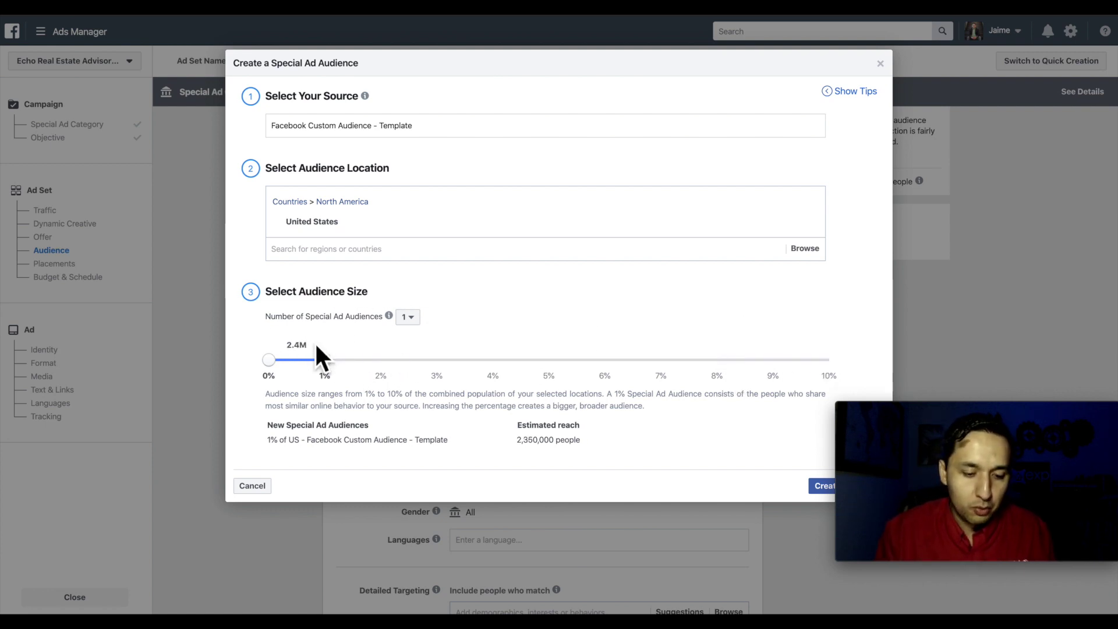
pyautogui.click(822, 488)
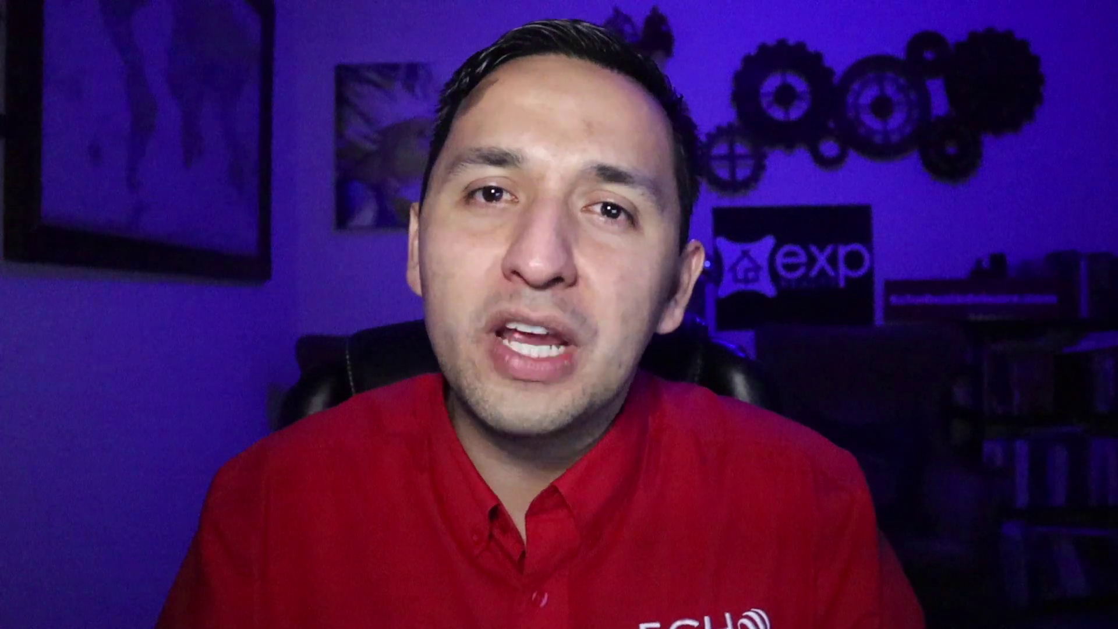